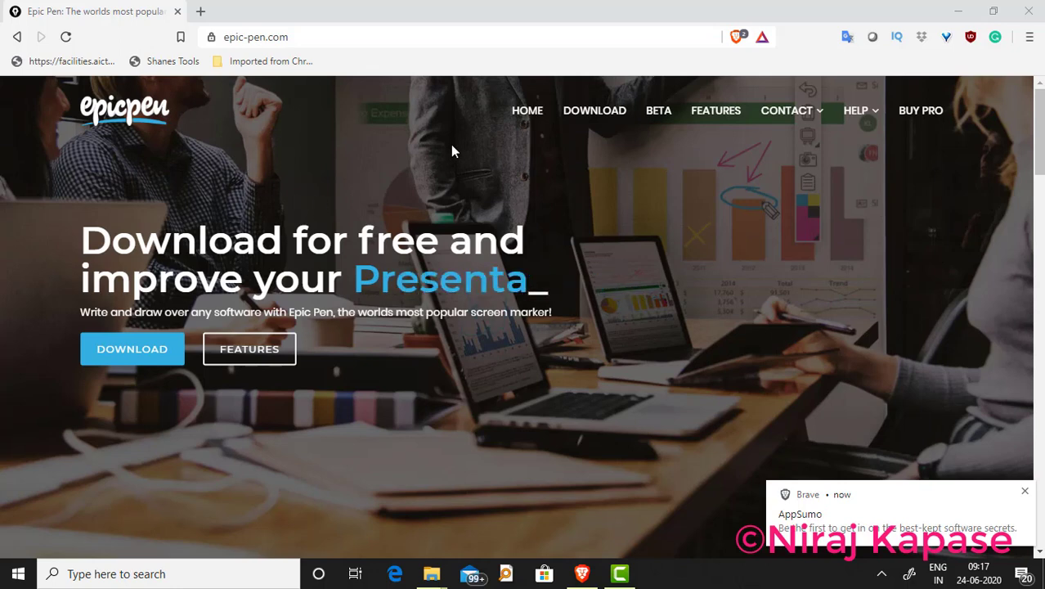
Highlight the site address, scroll to 'How does it work?', and dismiss the AppSumo notification.
drag(325, 37, 213, 36)
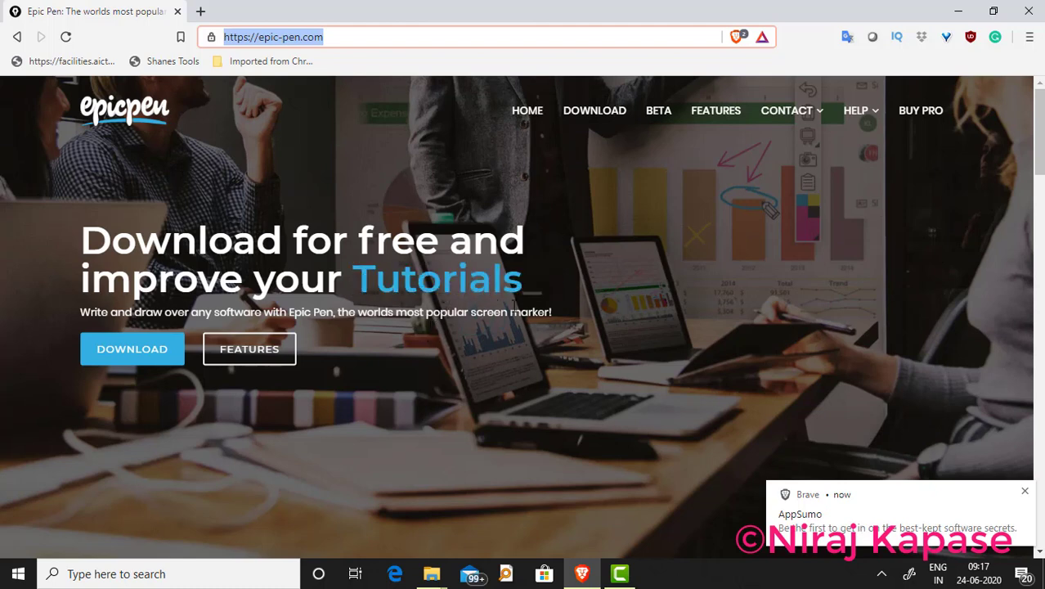
scroll(532, 370, down, 2)
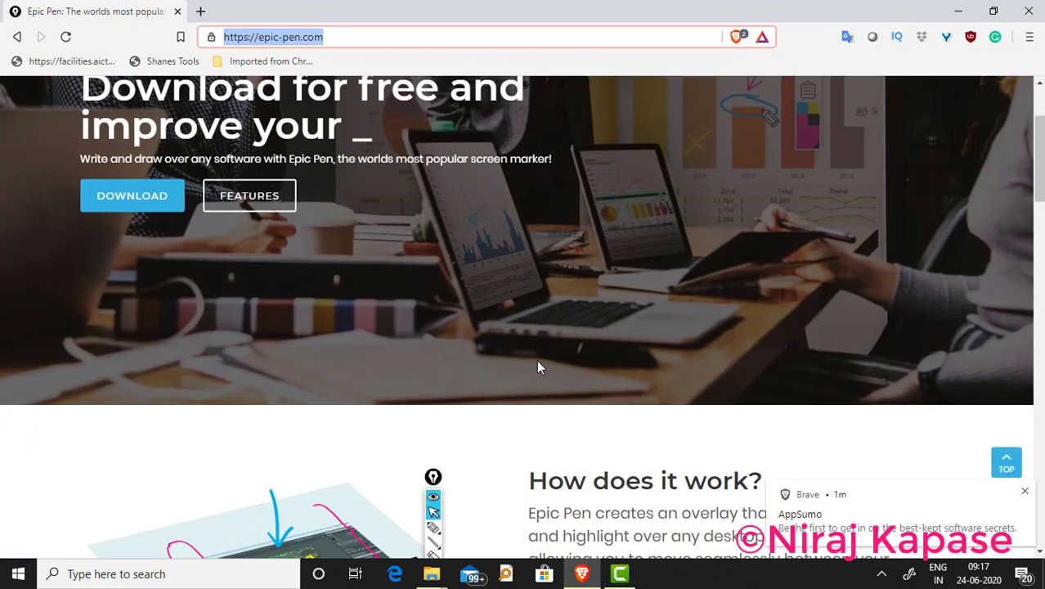
scroll(504, 375, down, 3)
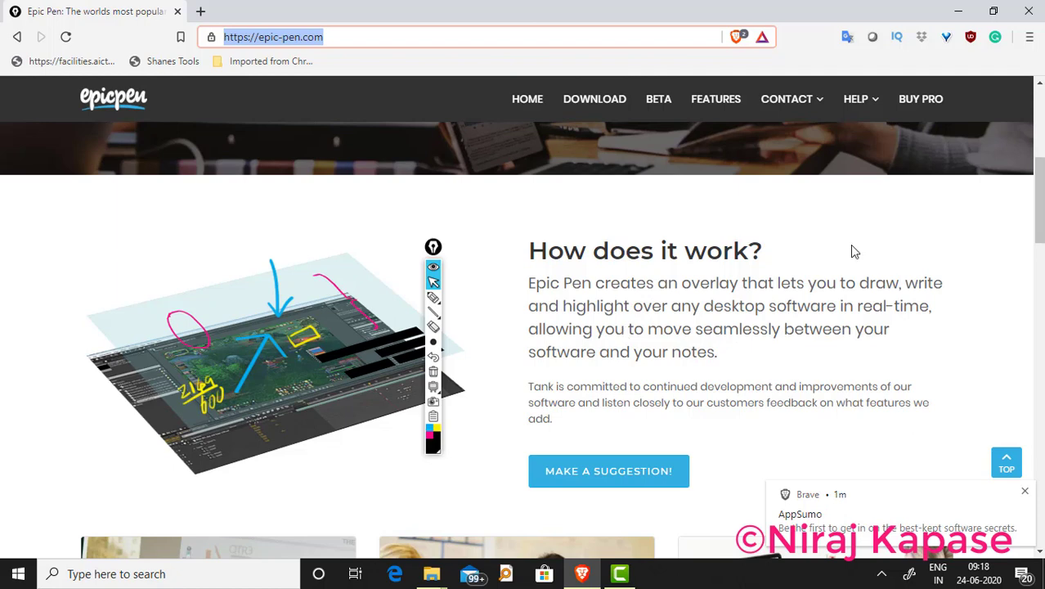
click(1025, 492)
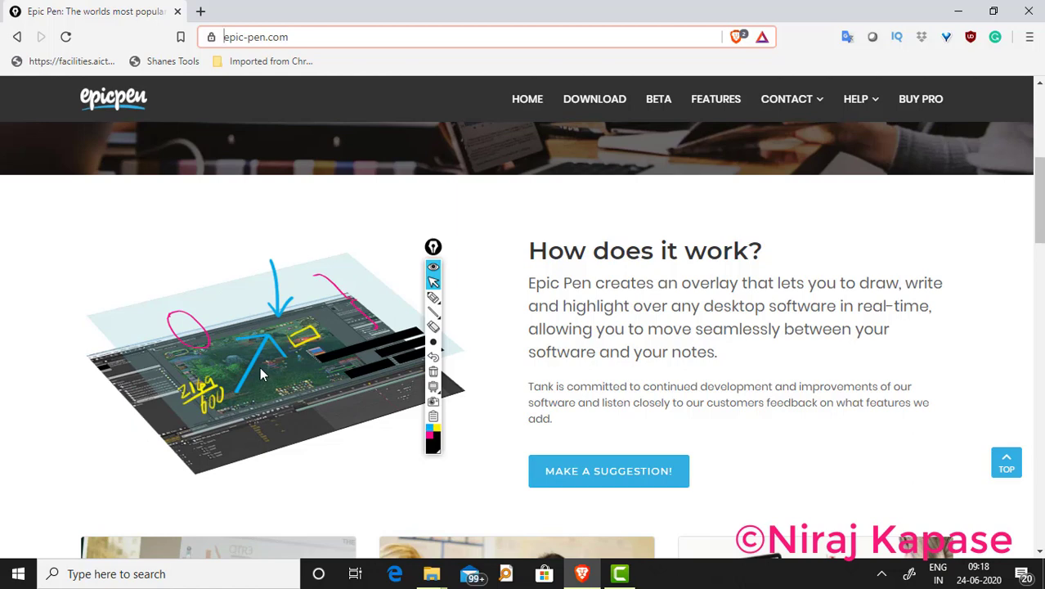
Highlight the Business, Education and Creative Industries headings, then scroll back to the top.
scroll(260, 375, down, 5)
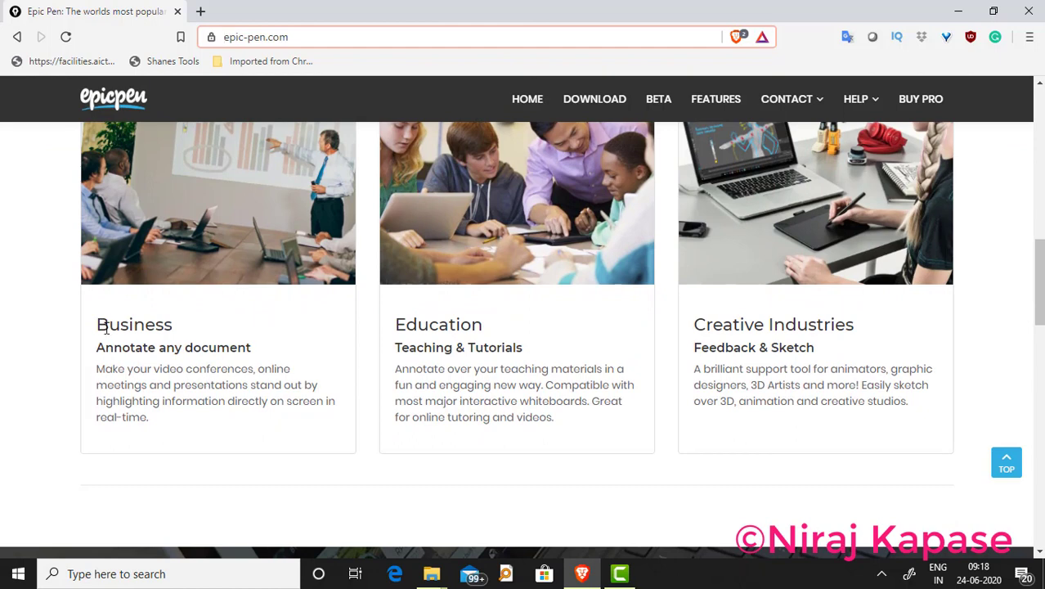
drag(107, 325, 201, 334)
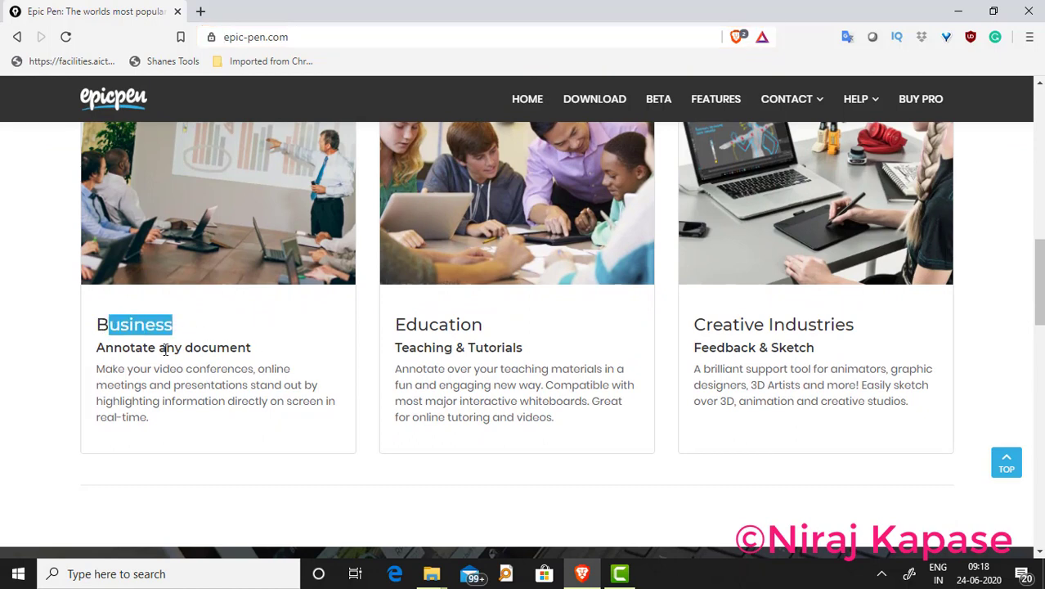
drag(395, 325, 481, 349)
drag(694, 324, 845, 331)
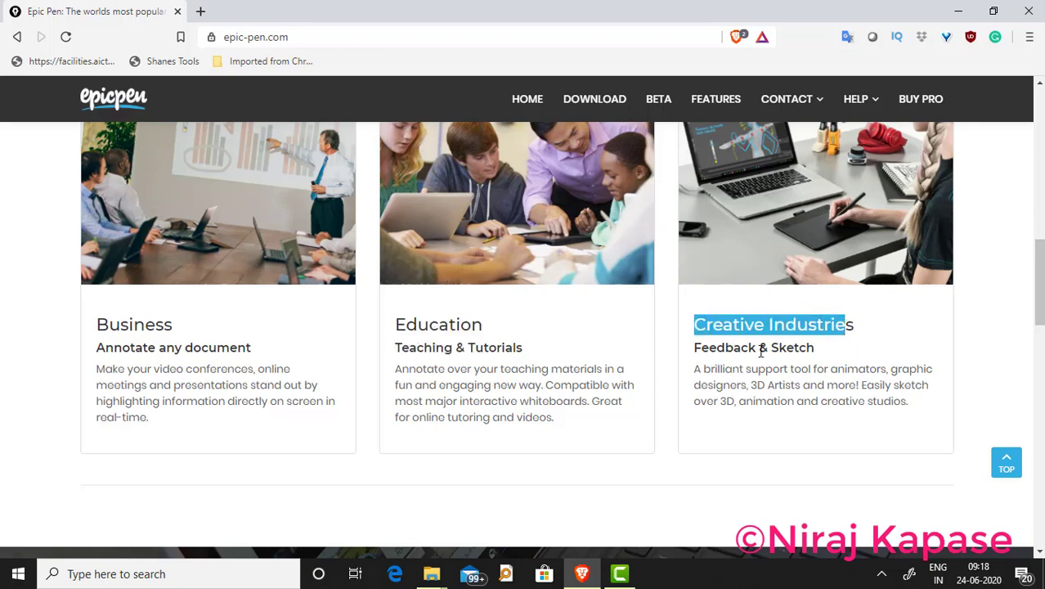
scroll(857, 391, up, 10)
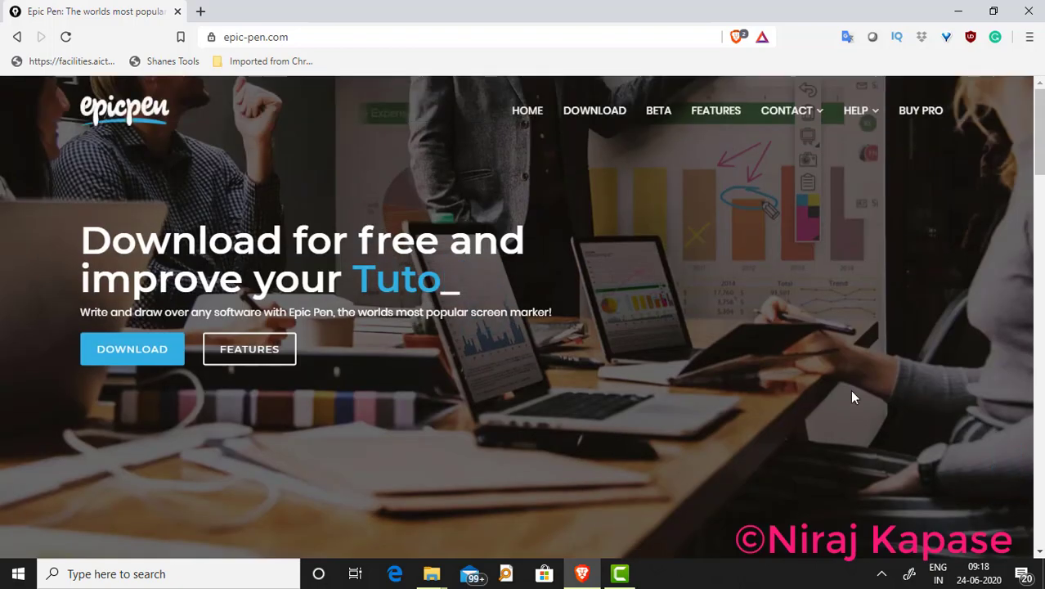
scroll(852, 396, down, 5)
scroll(851, 392, up, 5)
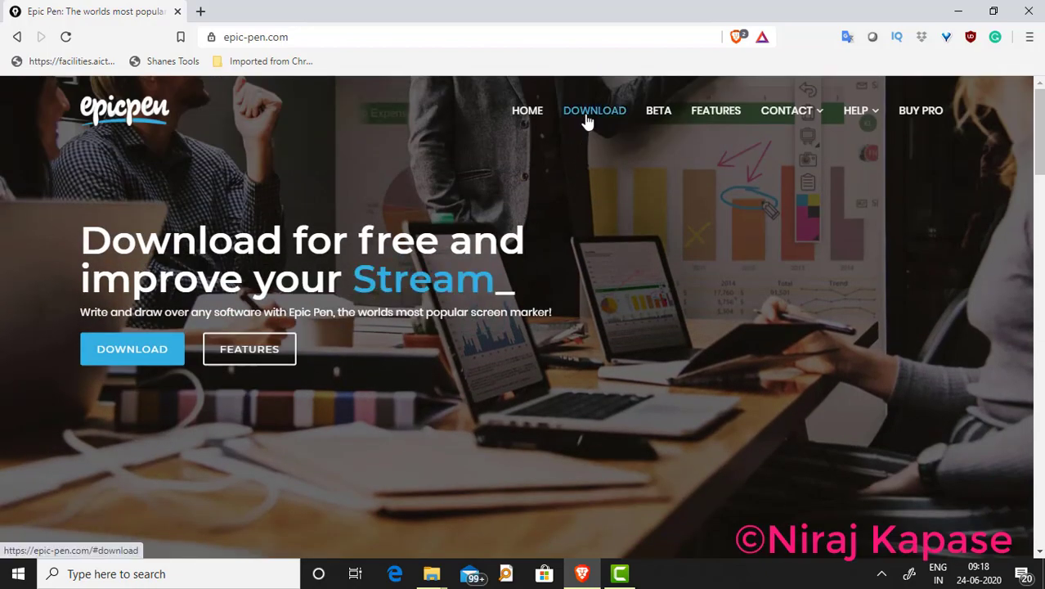
Jump to the Download section and highlight the Basic and Pro headings and the 1,500 price.
click(586, 120)
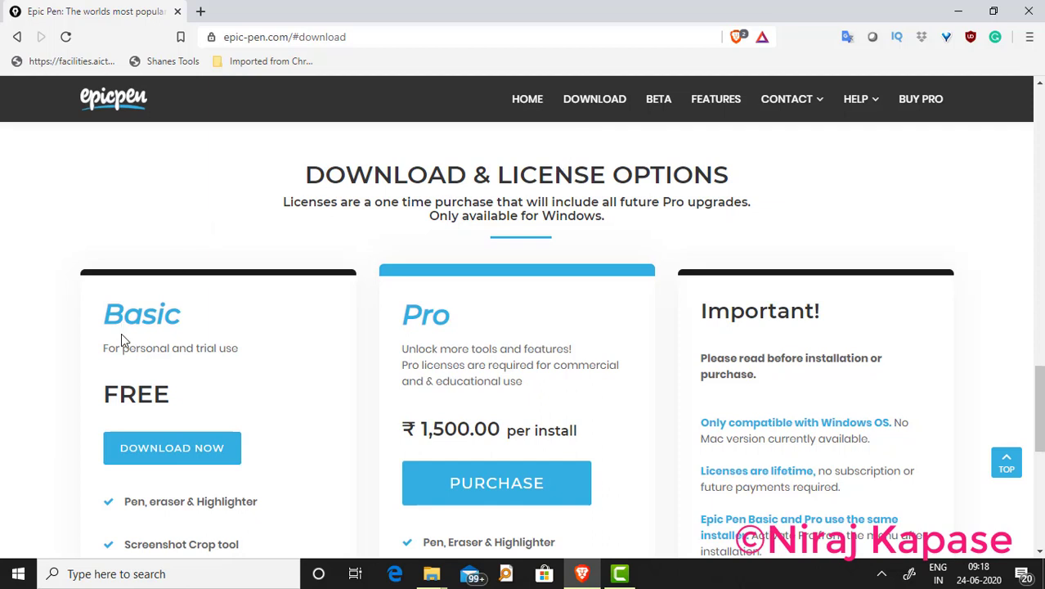
scroll(124, 336, down, 1)
drag(105, 238, 186, 243)
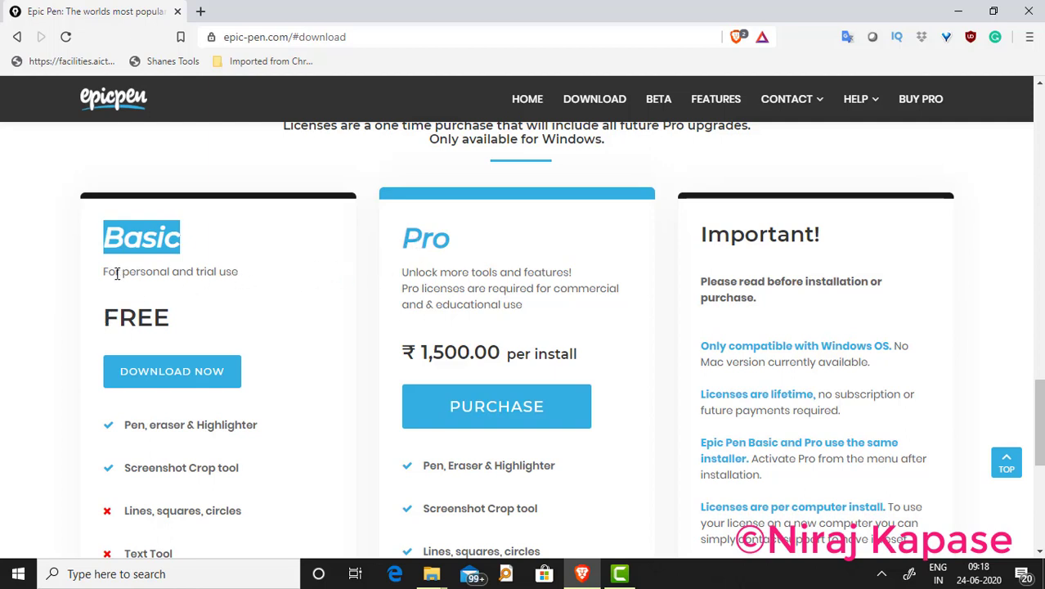
drag(405, 247, 463, 253)
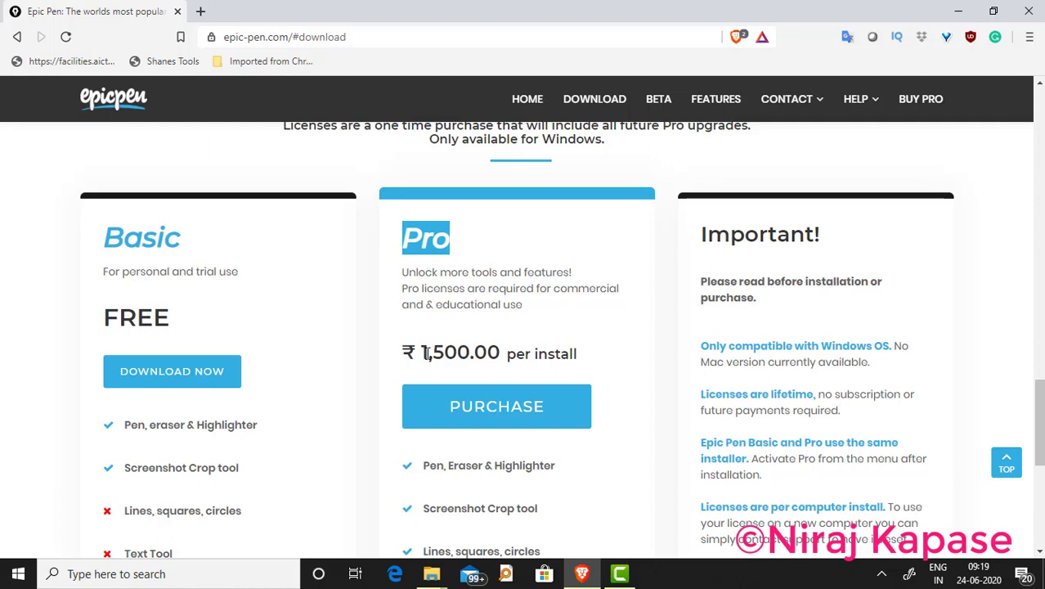
drag(422, 353, 472, 360)
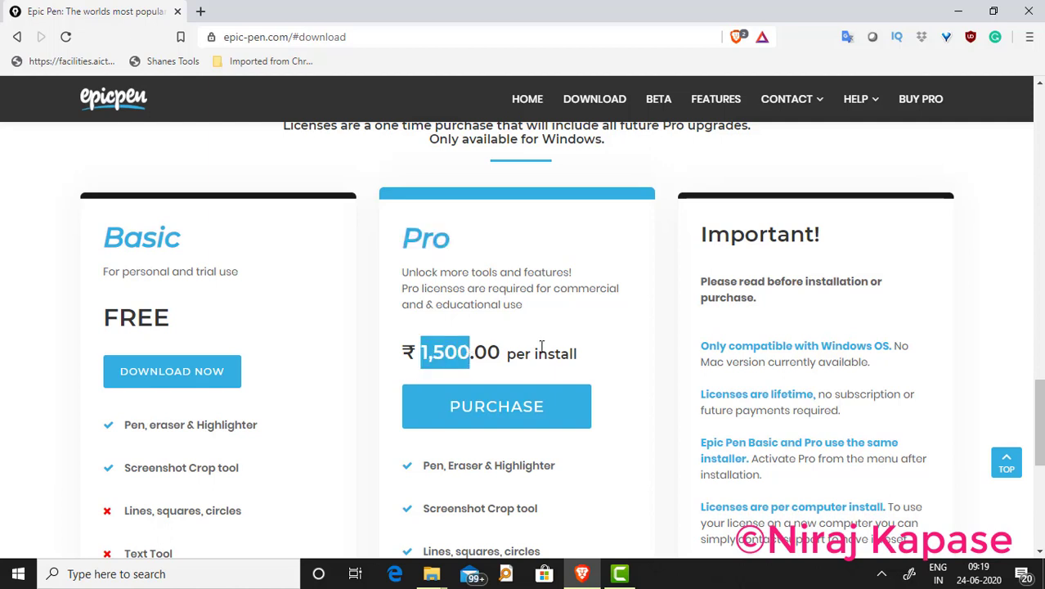
Highlight the Pro features: Lines, squares, circles; Text Tool; Arrow Tool; Whiteboard / Blackboard; 24 Colours.
scroll(540, 343, down, 1)
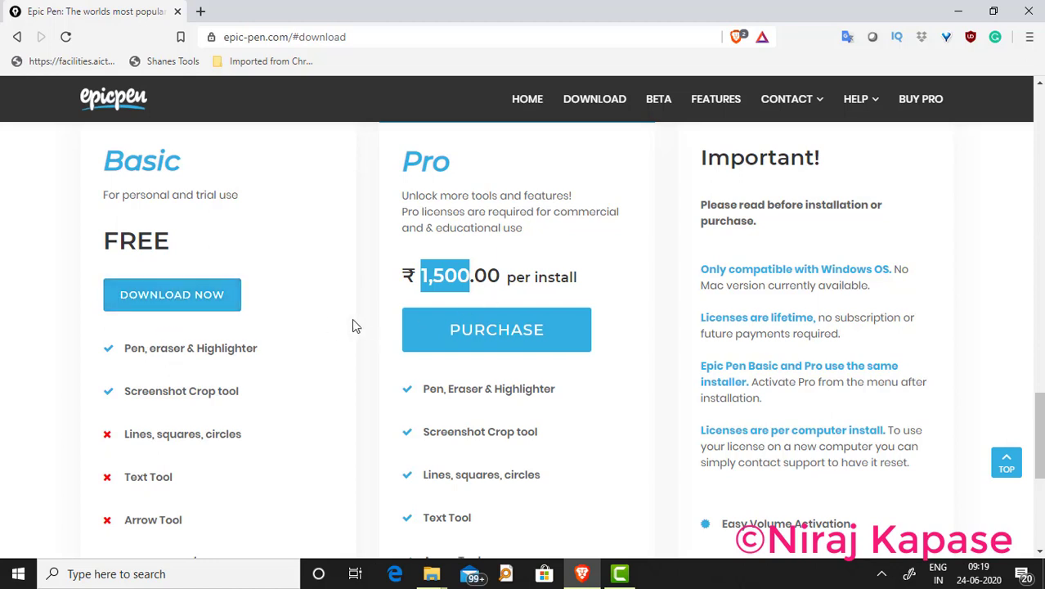
scroll(450, 388, down, 2)
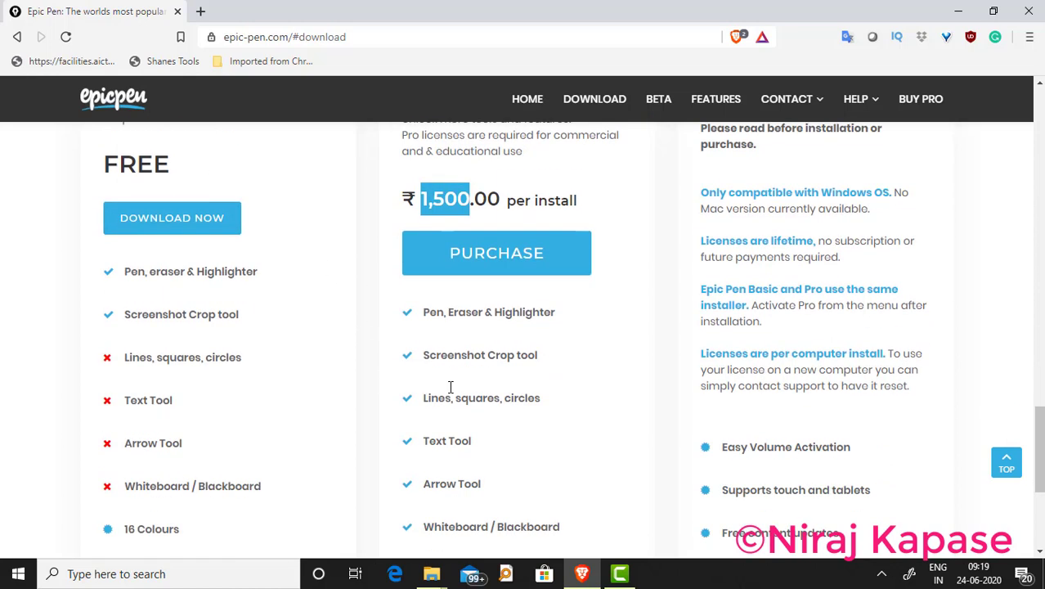
drag(422, 322, 542, 335)
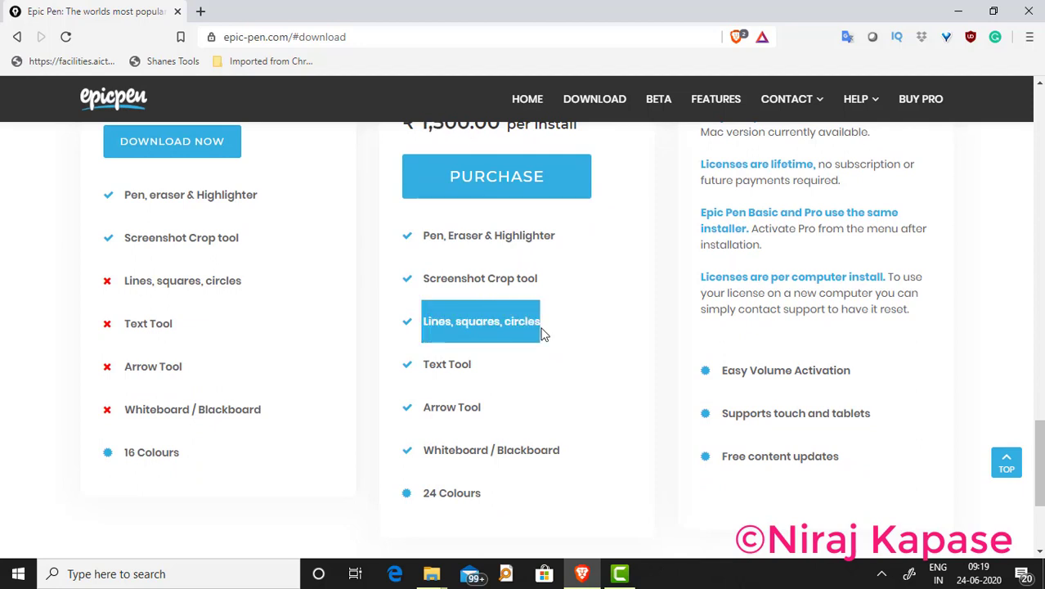
drag(429, 364, 474, 369)
drag(423, 409, 482, 407)
drag(423, 449, 567, 460)
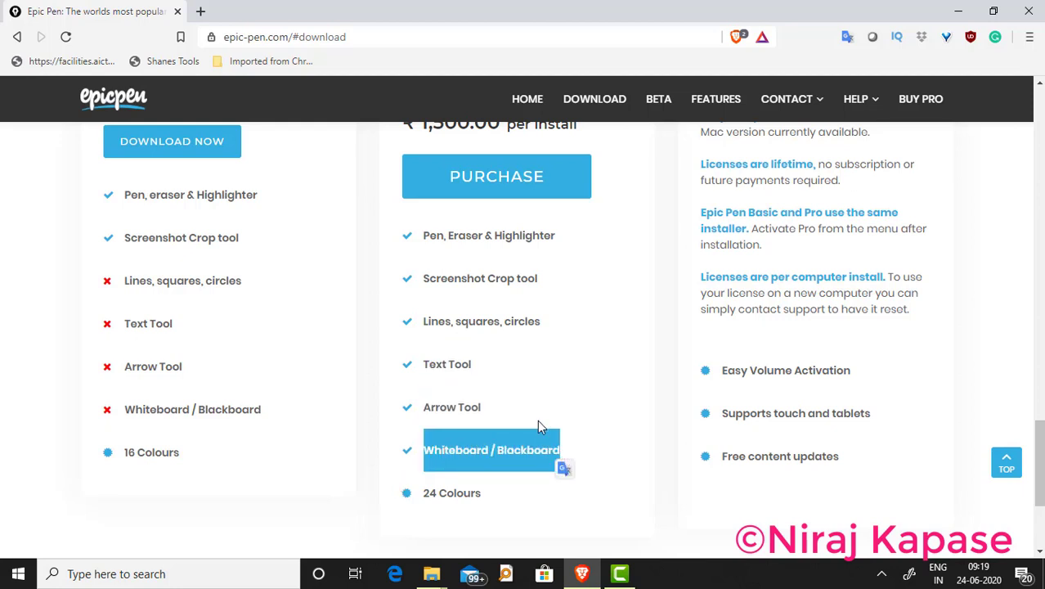
scroll(538, 425, down, 3)
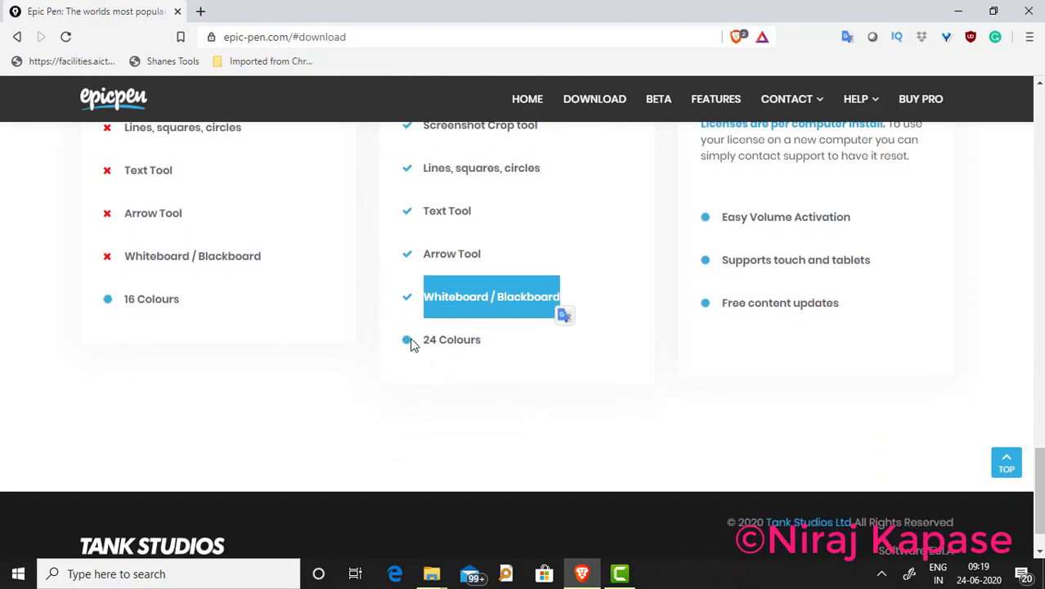
drag(421, 347, 486, 346)
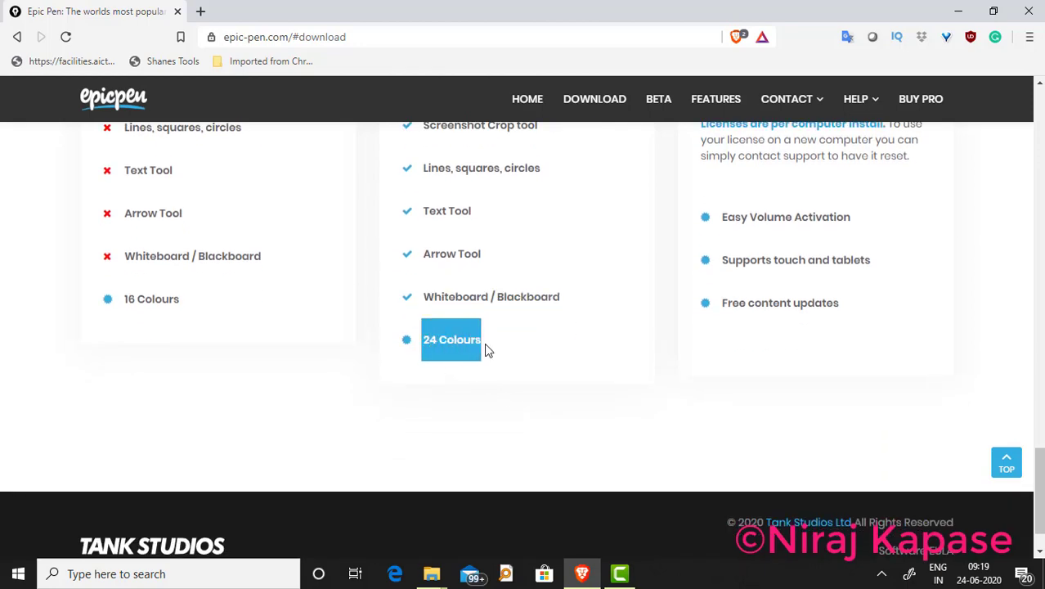
scroll(534, 384, up, 3)
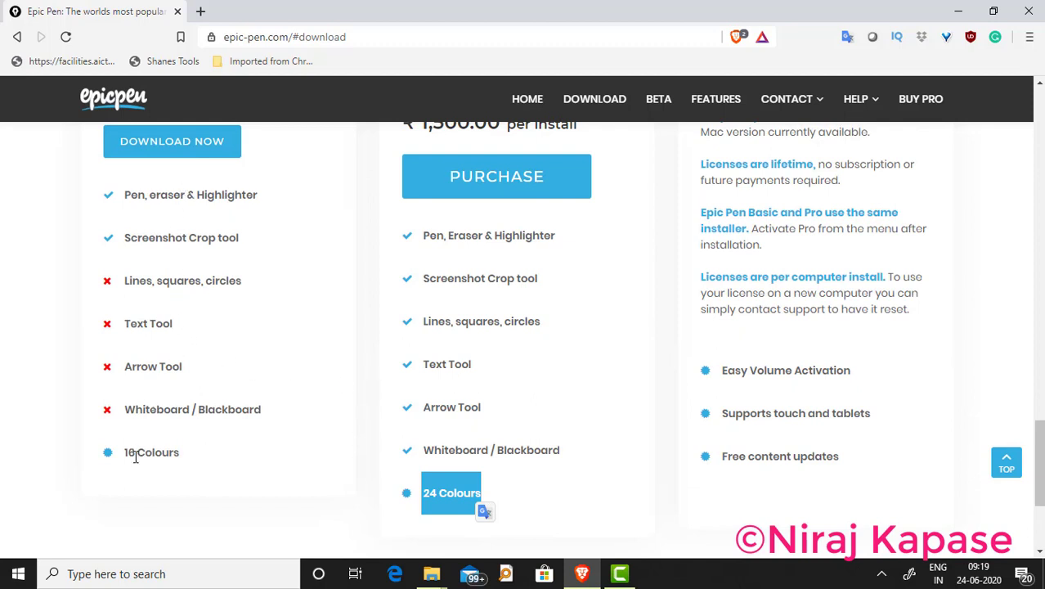
click(126, 280)
drag(126, 281, 263, 418)
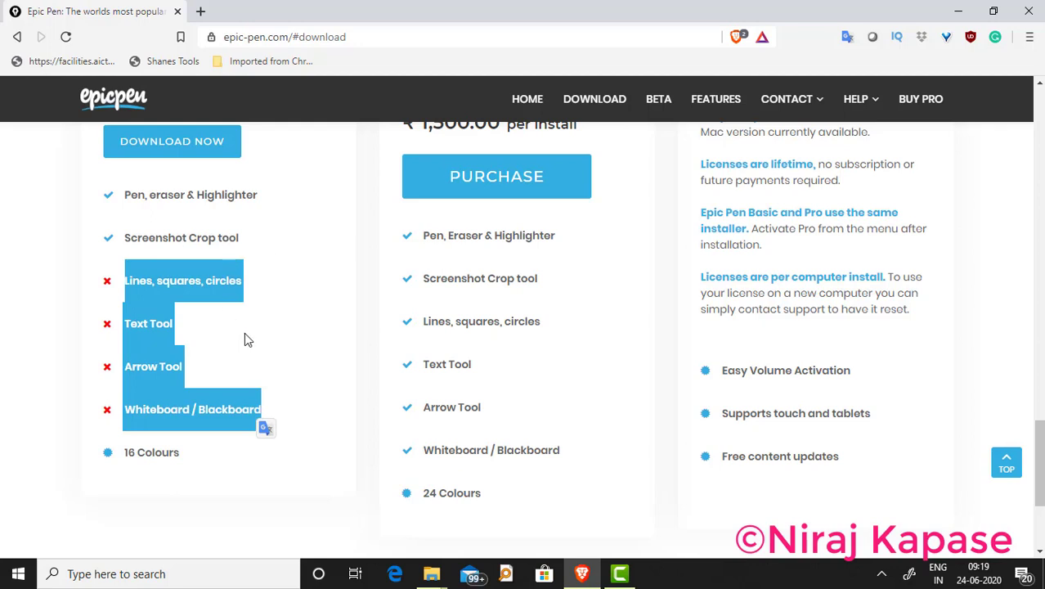
scroll(252, 345, up, 1)
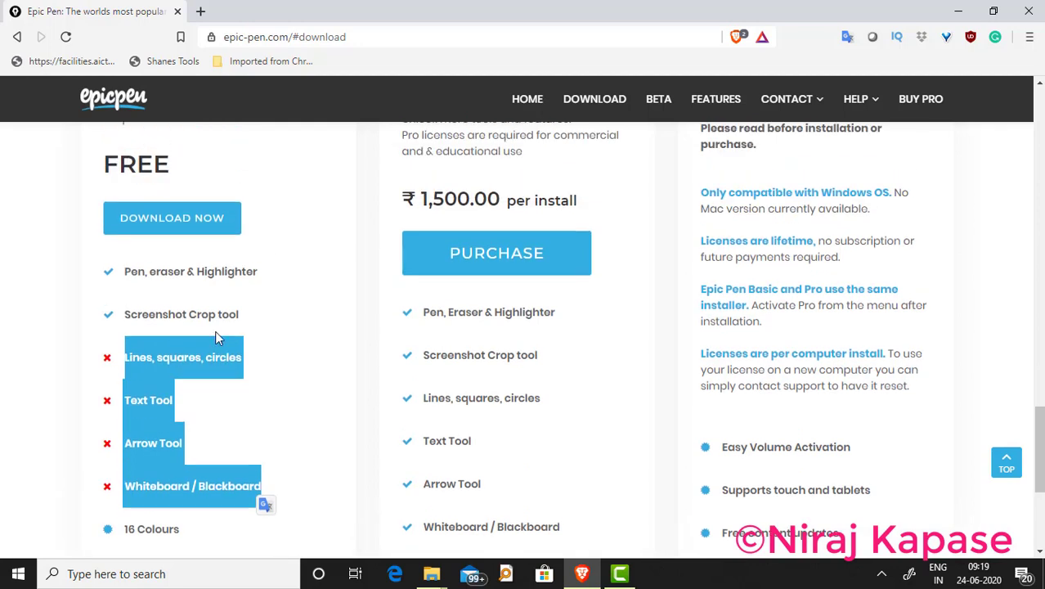
scroll(216, 333, up, 1)
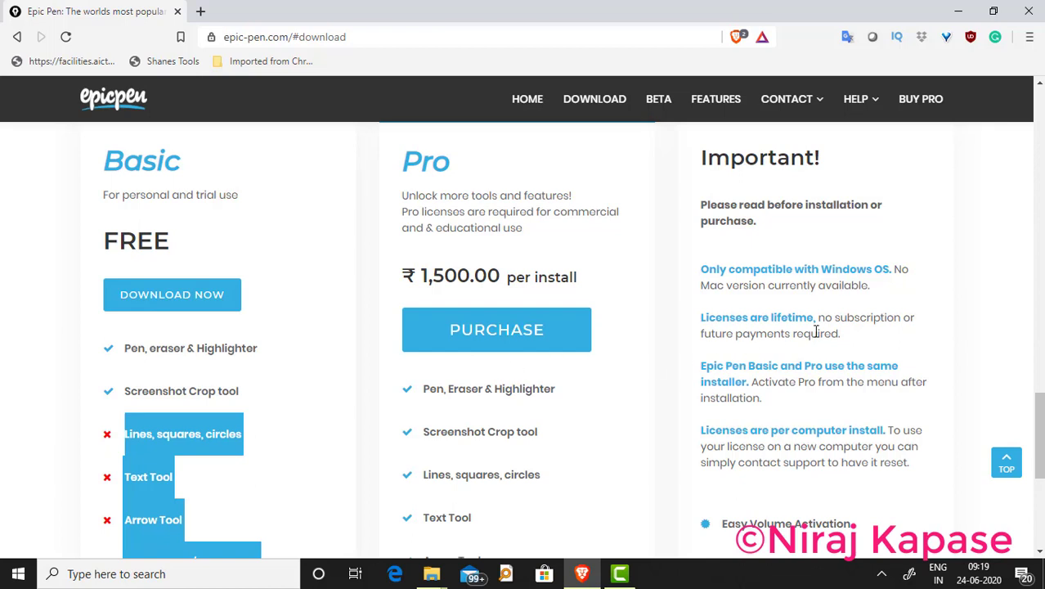
drag(693, 328, 920, 340)
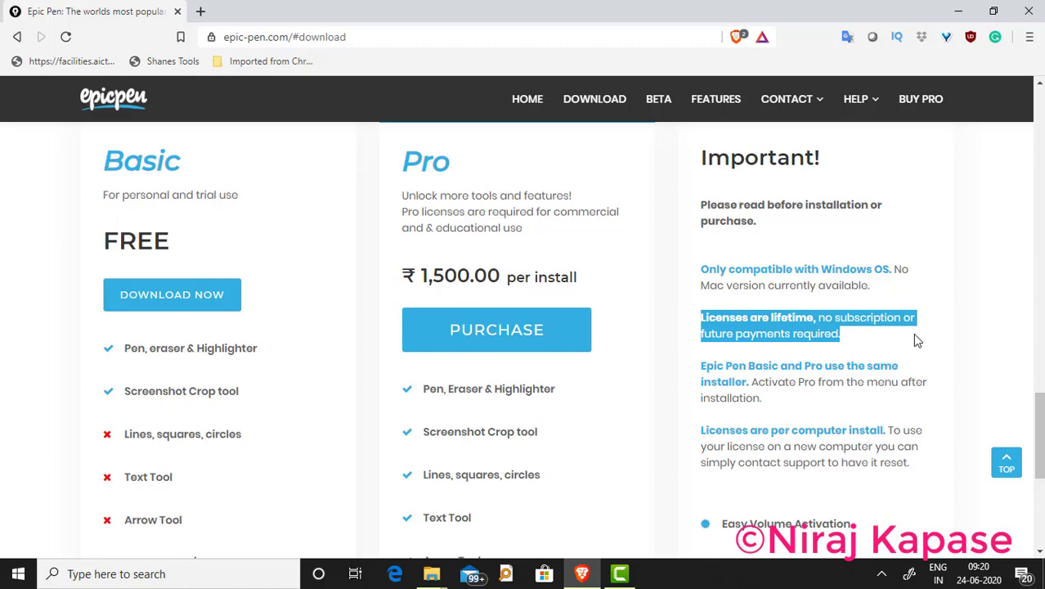
scroll(583, 339, up, 5)
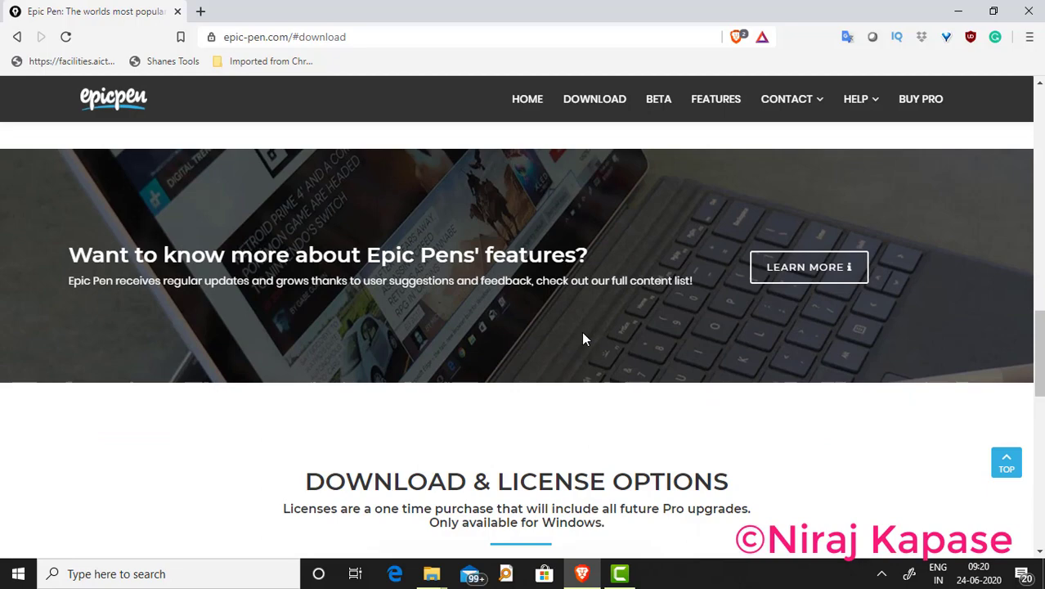
scroll(582, 339, up, 15)
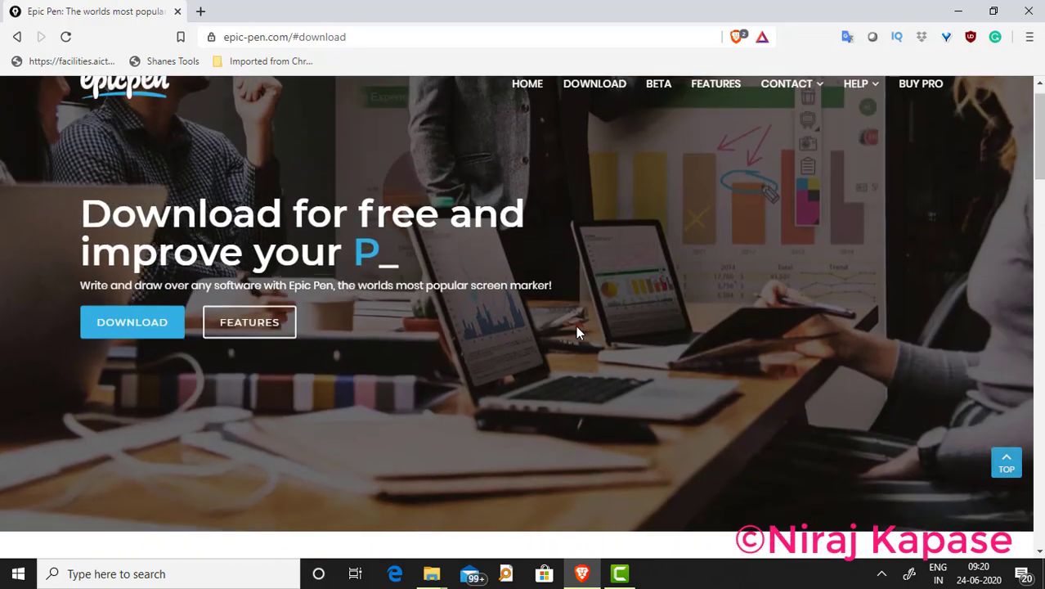
scroll(577, 332, up, 1)
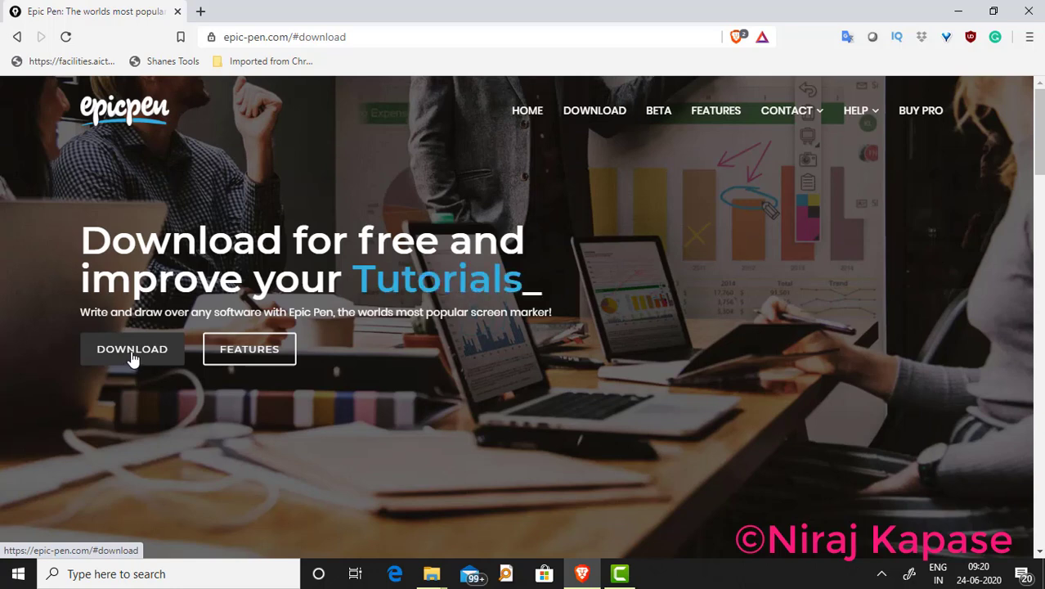
Open the Features page, highlight Current Version 3.7.31, and scroll to the Designed with care cards.
click(719, 121)
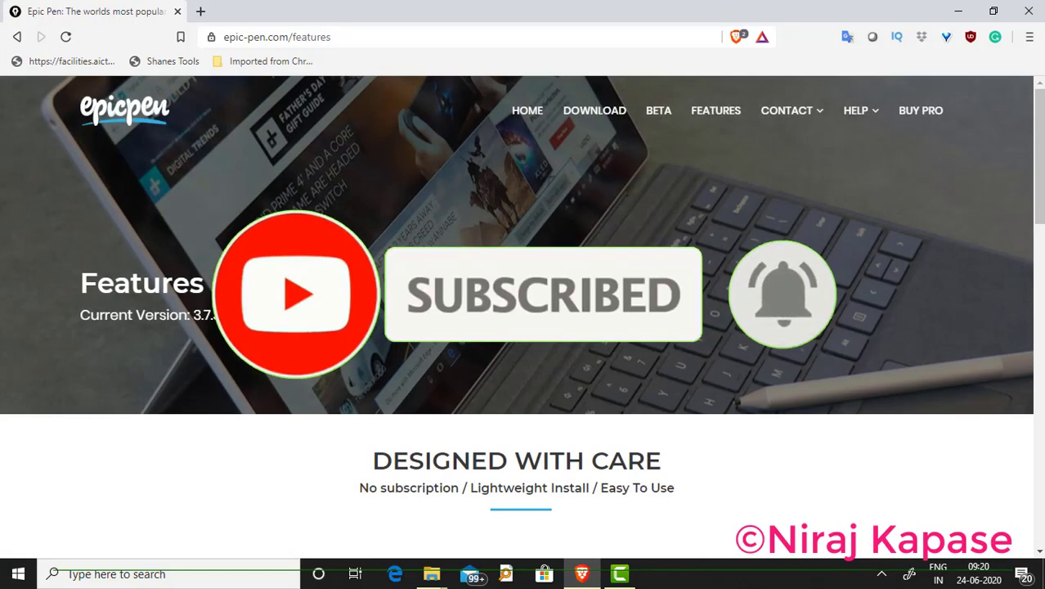
drag(193, 315, 235, 319)
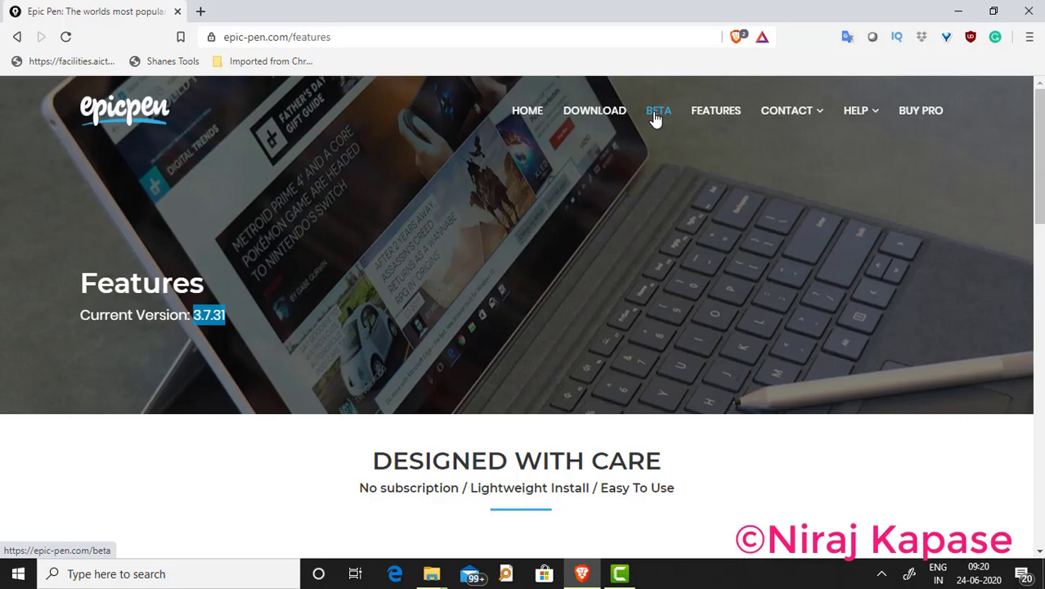
scroll(642, 140, down, 4)
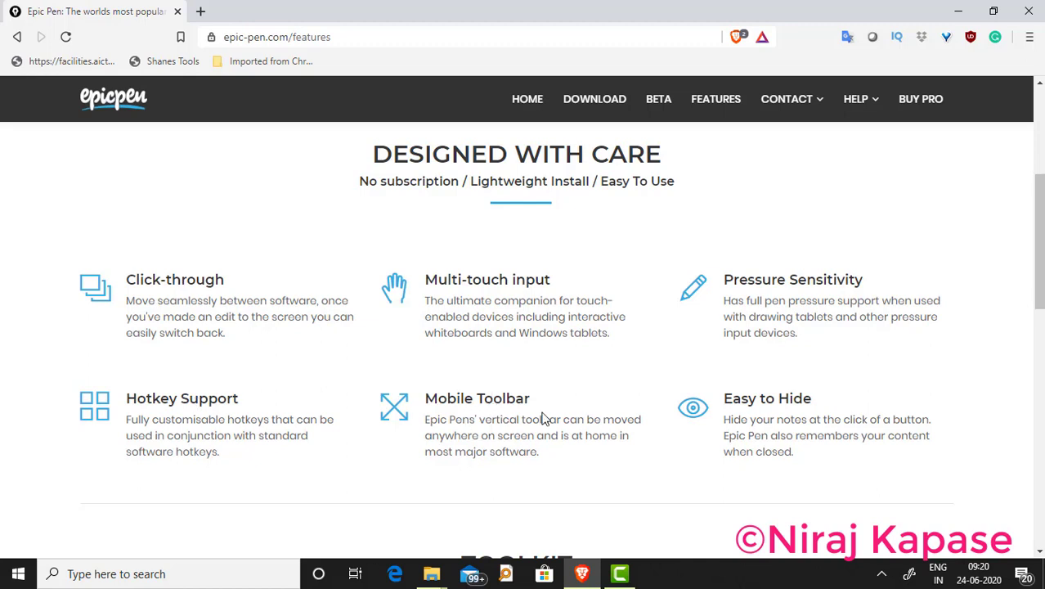
Scroll to the Toolkit section and preview the Pen & Highlighter and Erase, Undo and Clear animations.
scroll(797, 419, down, 3)
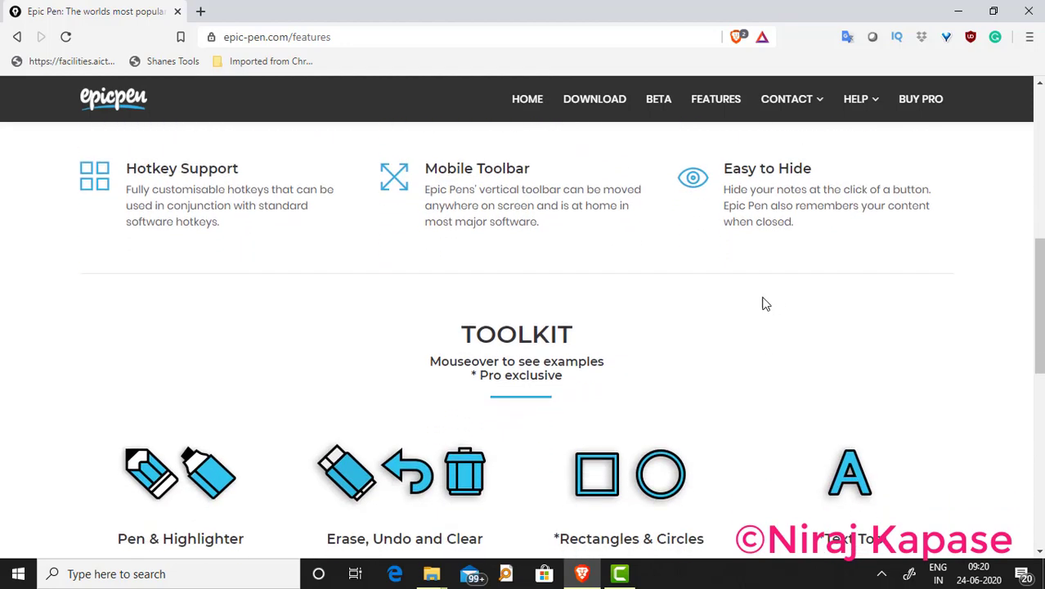
scroll(483, 270, down, 2)
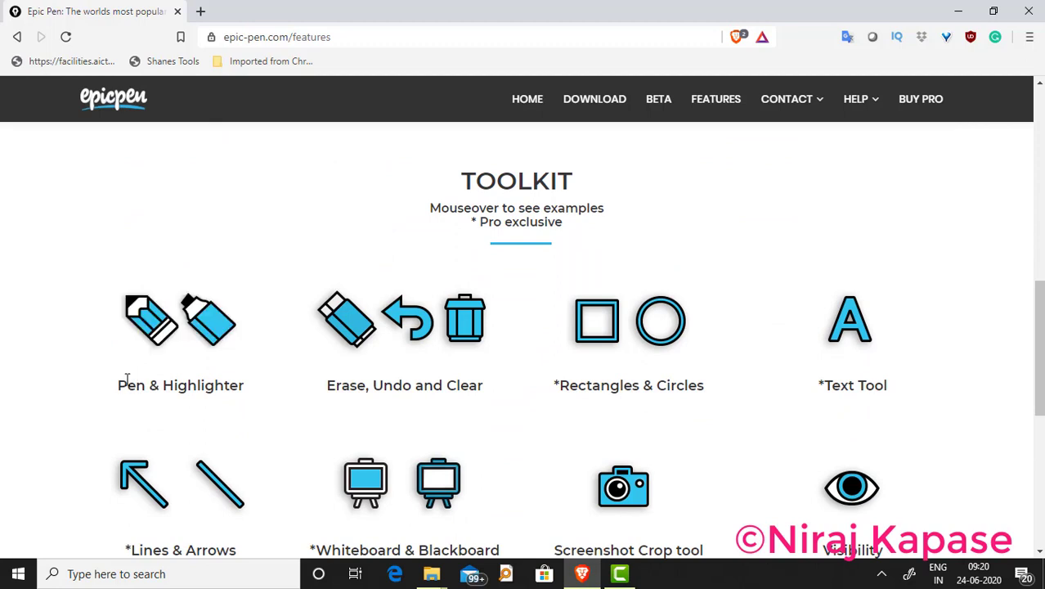
mouse_move(149, 338)
mouse_move(392, 341)
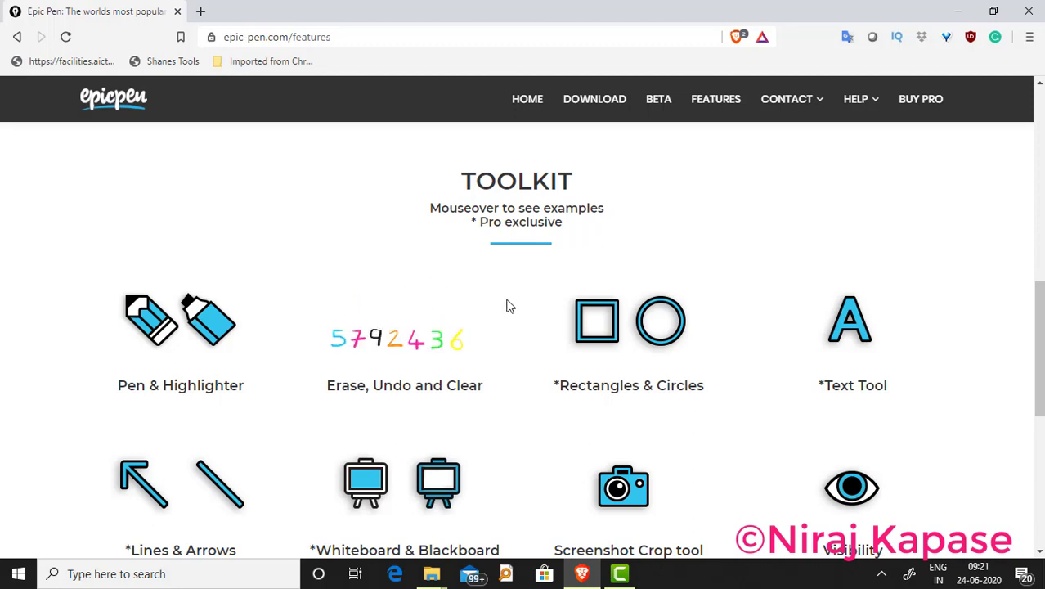
mouse_move(610, 331)
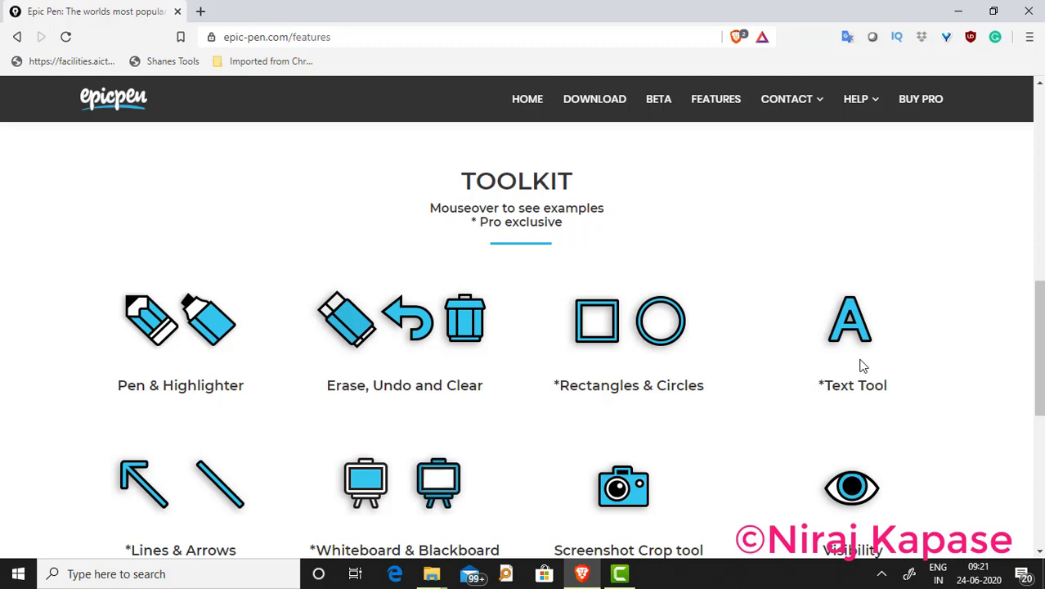
Preview the Screenshot Crop and Visibility tiles, then scroll to Tool size, Colour Palette and the Upgrade banner.
scroll(176, 441, down, 2)
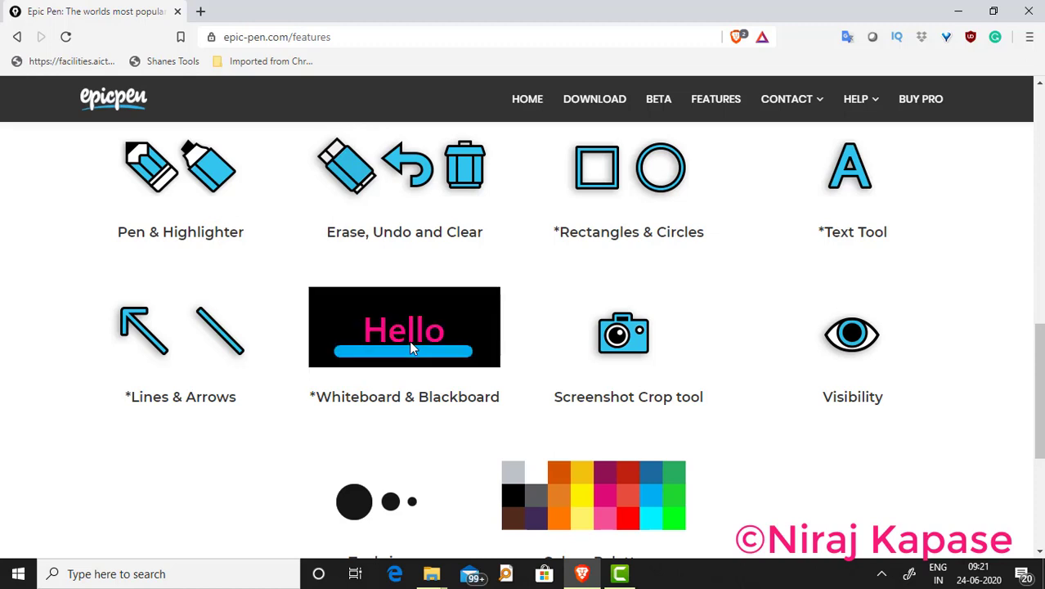
mouse_move(563, 360)
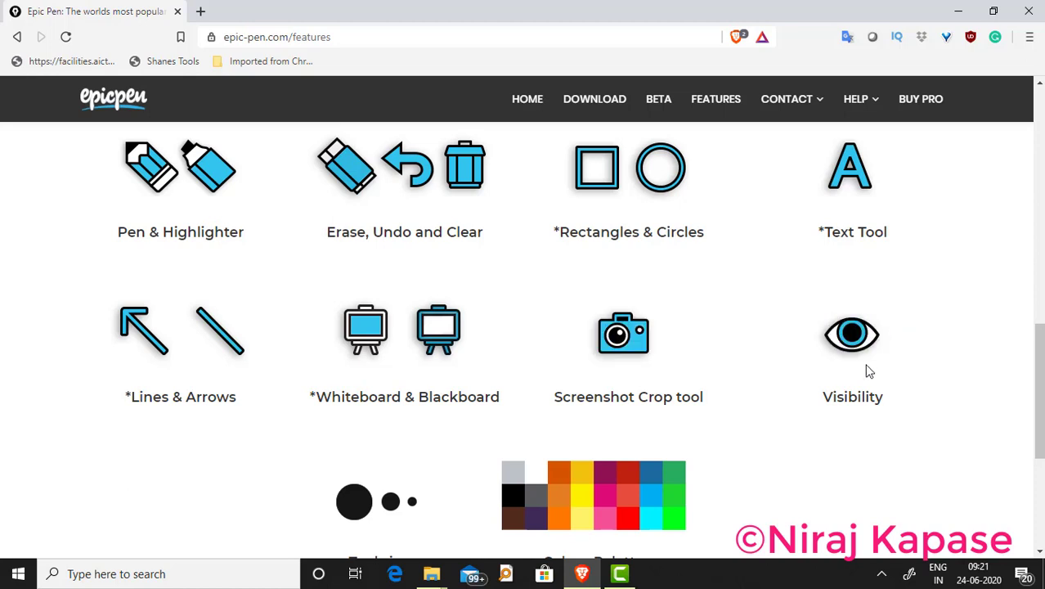
mouse_move(854, 360)
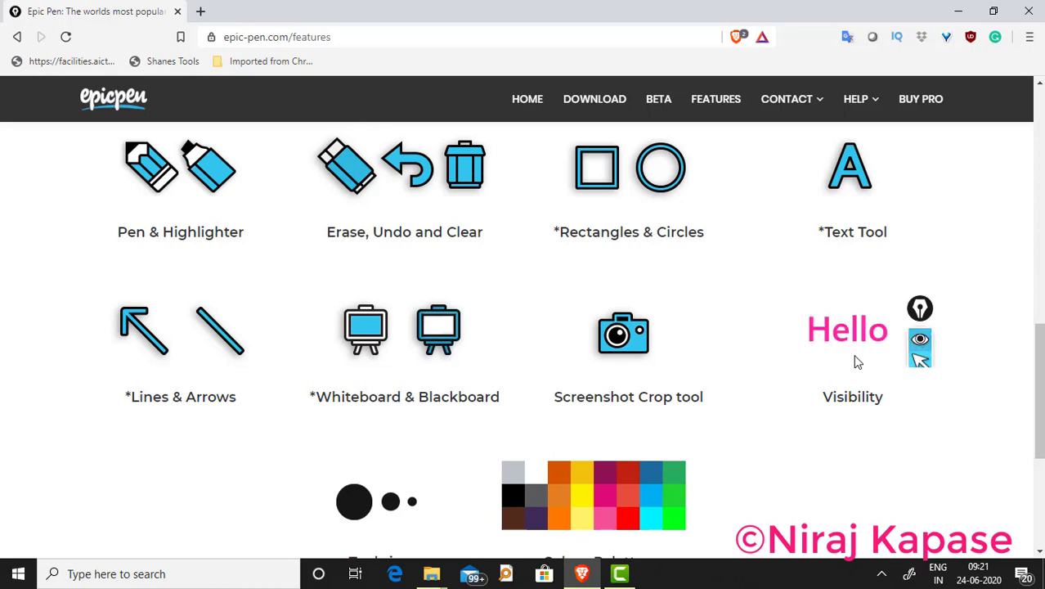
scroll(851, 360, down, 2)
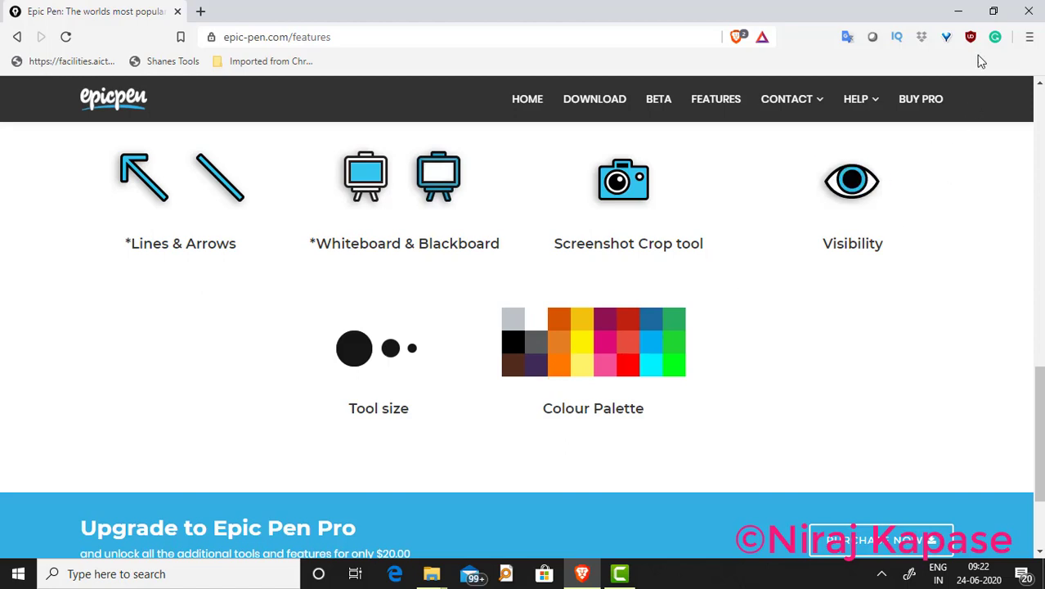
Minimize Brave, launch Epic Pen from Desktop Shortcuts, and move its toolbar to the right edge.
click(959, 11)
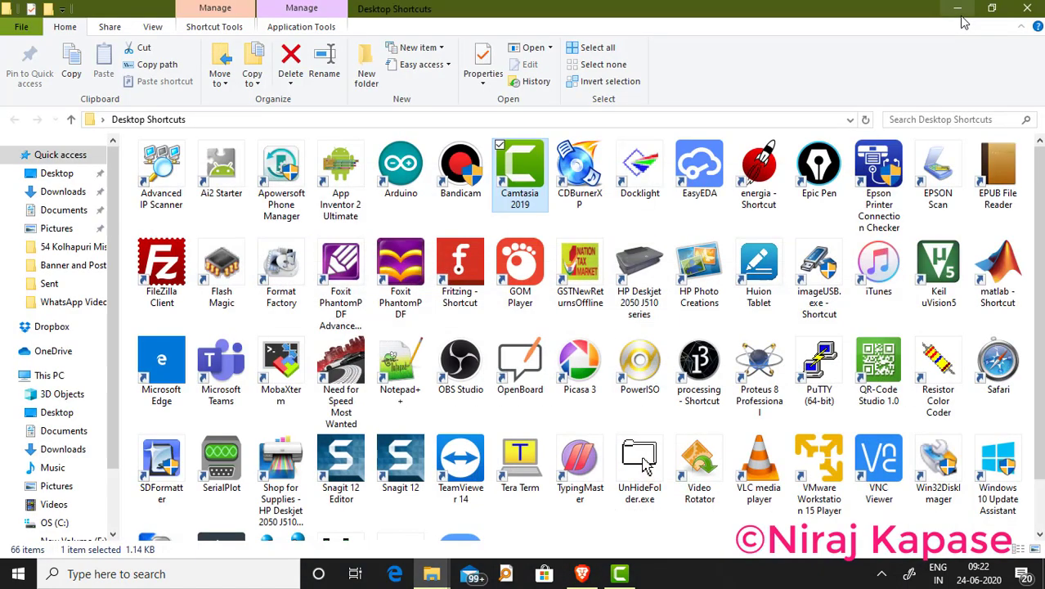
click(822, 181)
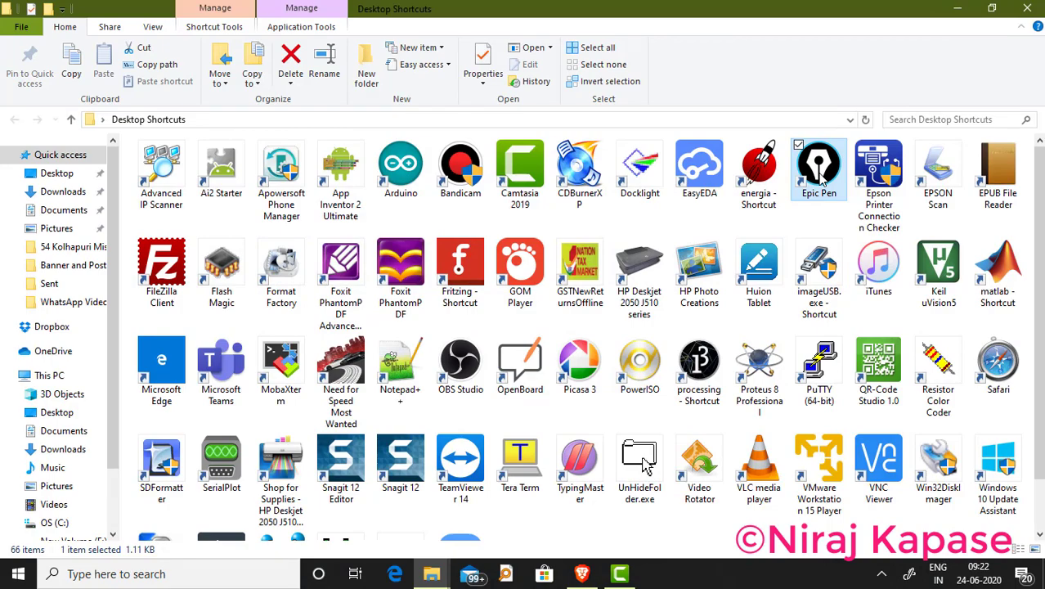
double_click(821, 181)
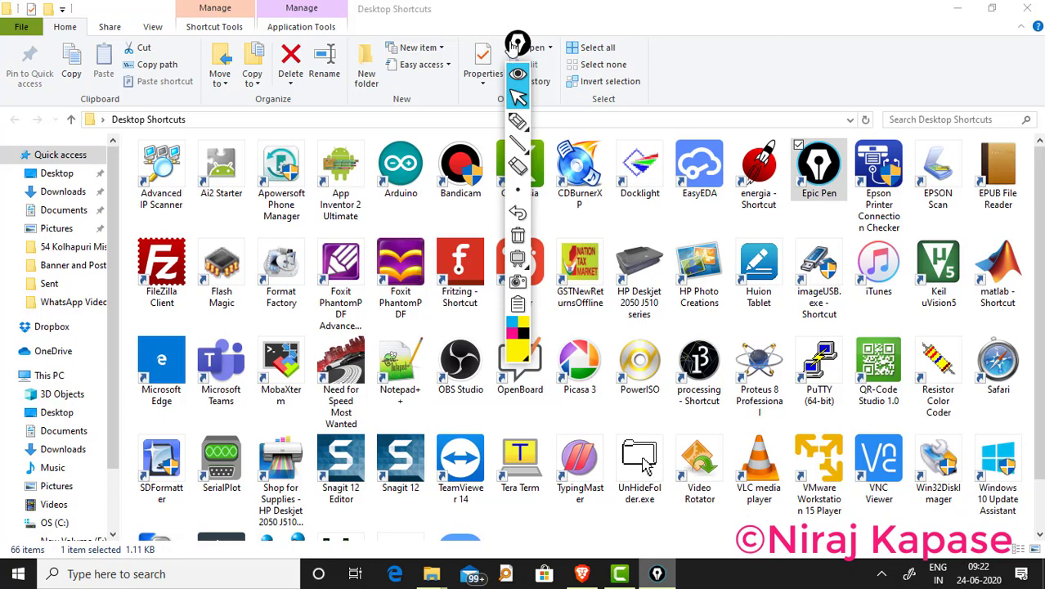
drag(514, 47, 892, 38)
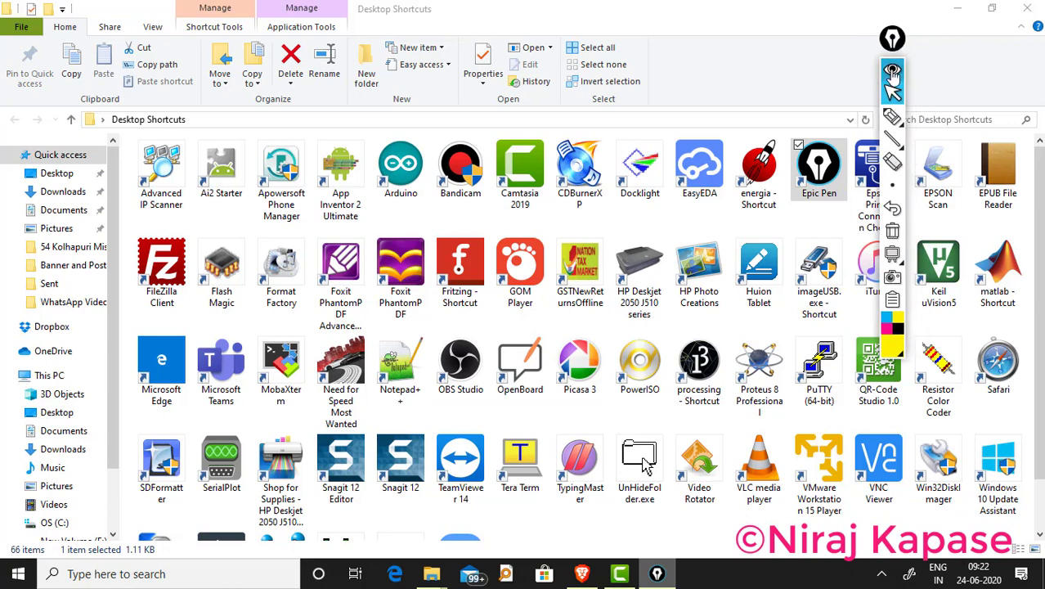
Hide and show the Epic Pen toolbar twice with its top button.
click(891, 70)
click(891, 71)
click(892, 71)
click(892, 71)
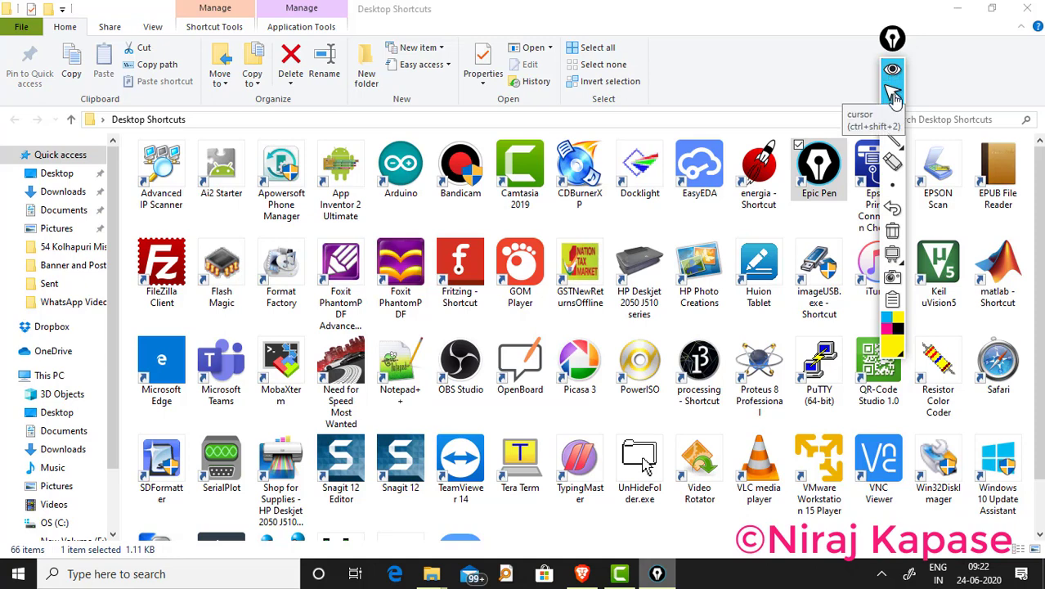
Review each tool's tooltip and choose red from the colour palette.
mouse_move(895, 121)
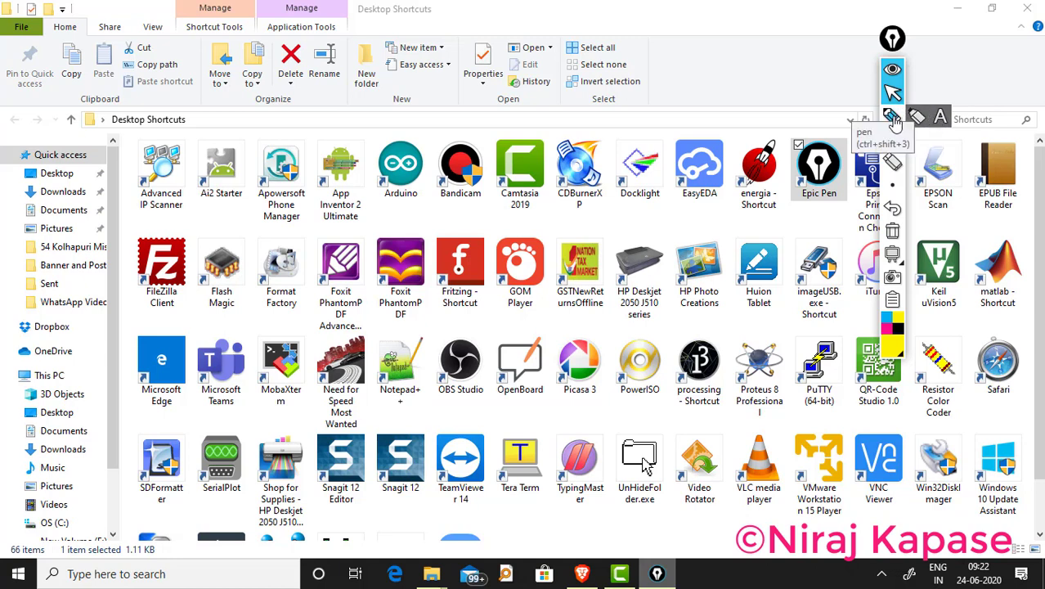
mouse_move(894, 141)
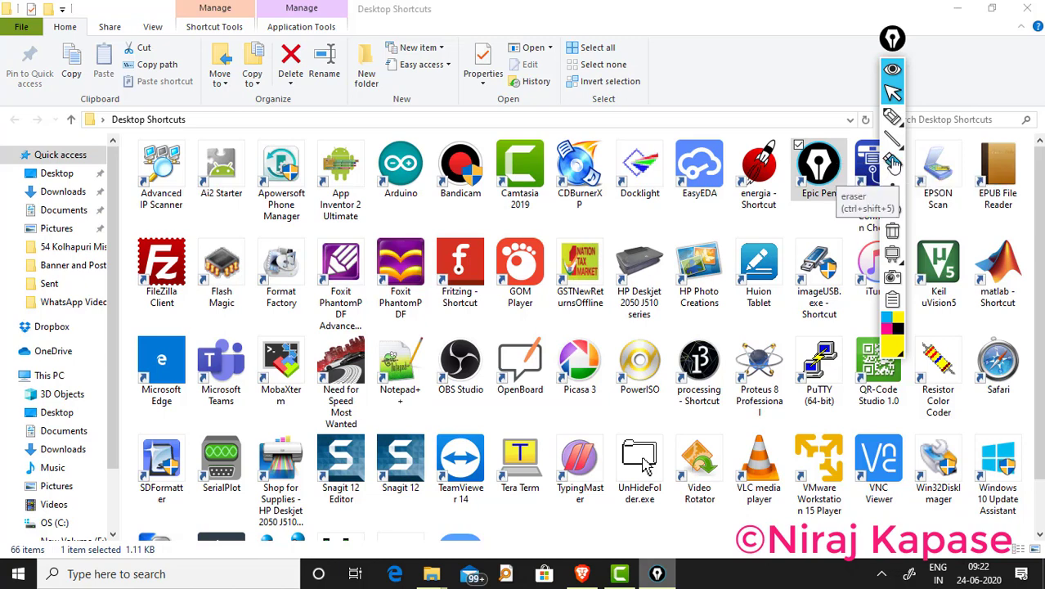
mouse_move(893, 185)
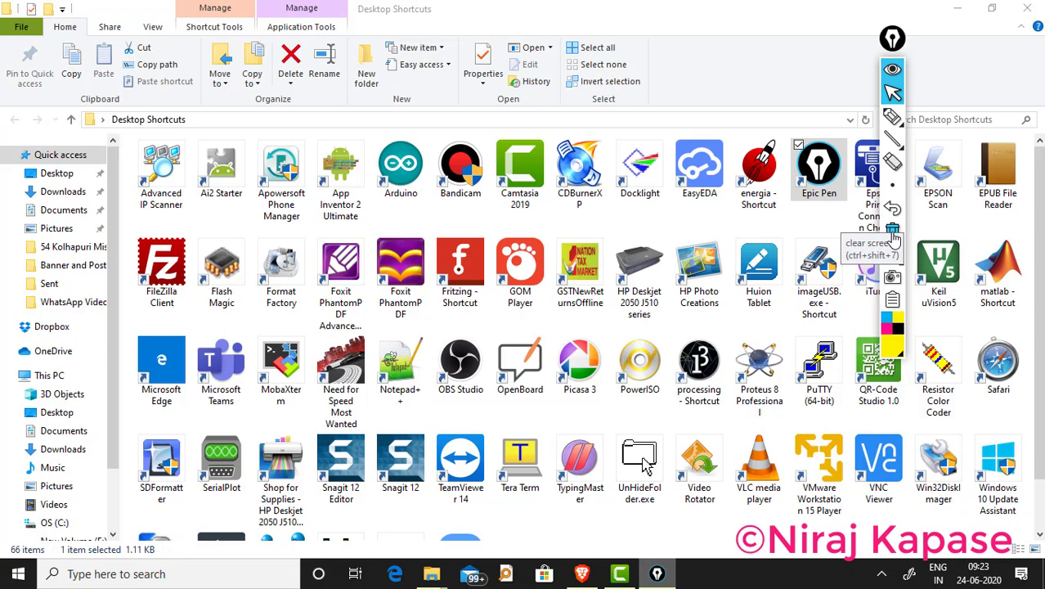
mouse_move(893, 254)
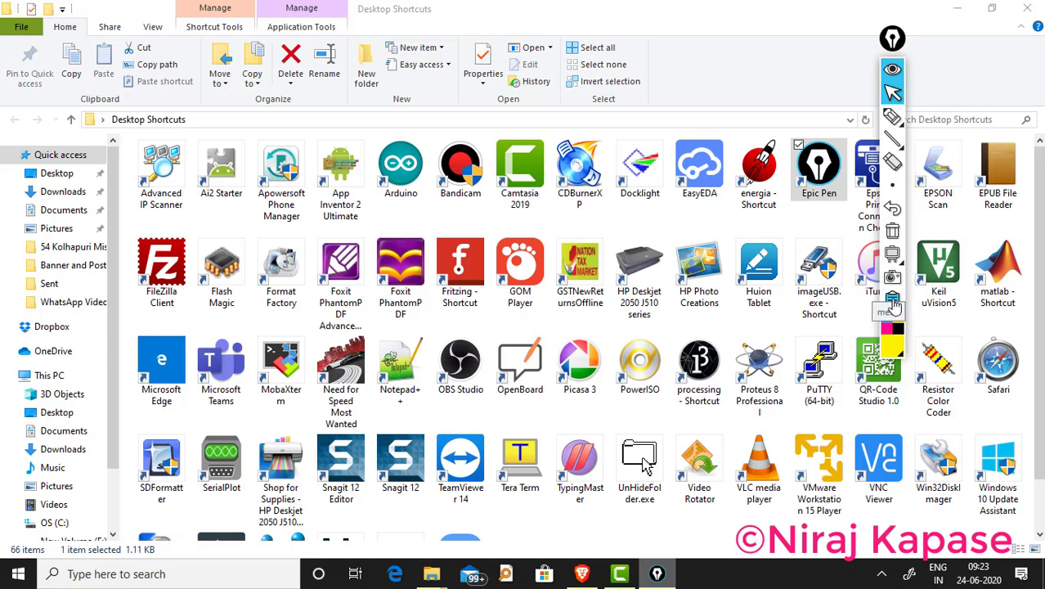
mouse_move(892, 310)
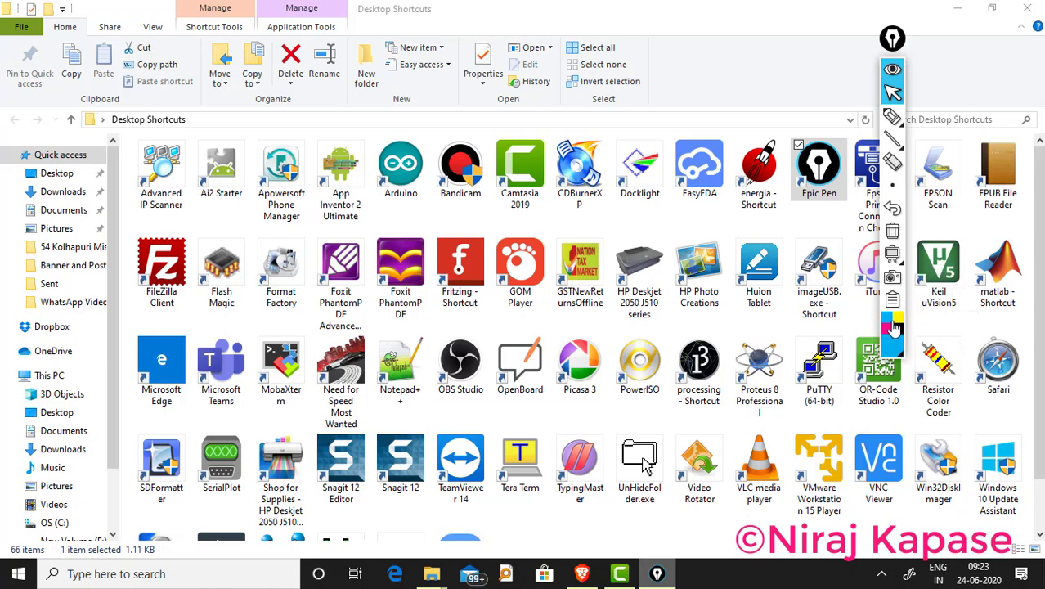
mouse_move(901, 360)
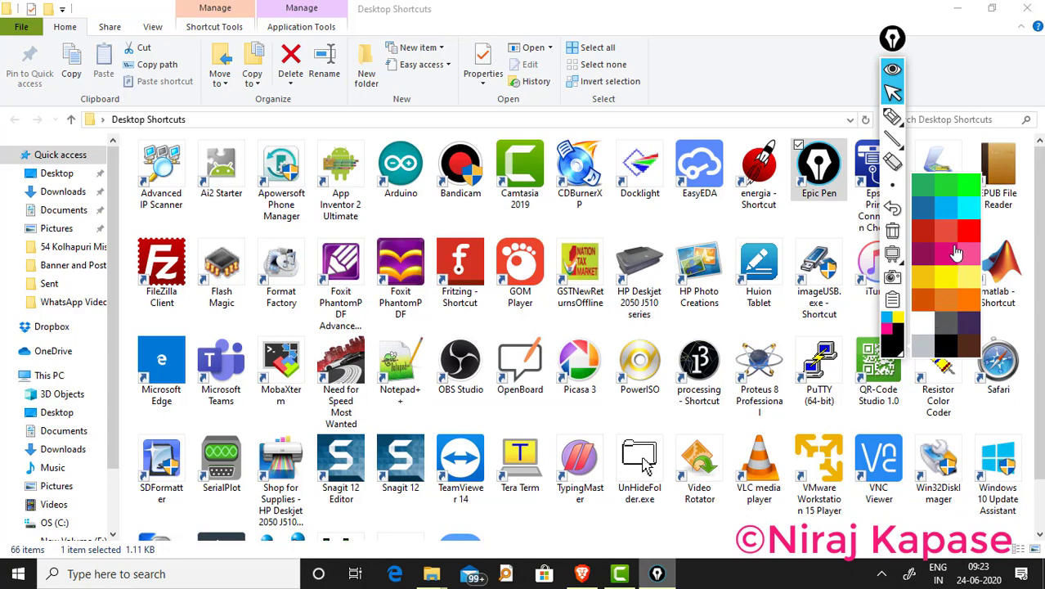
click(928, 236)
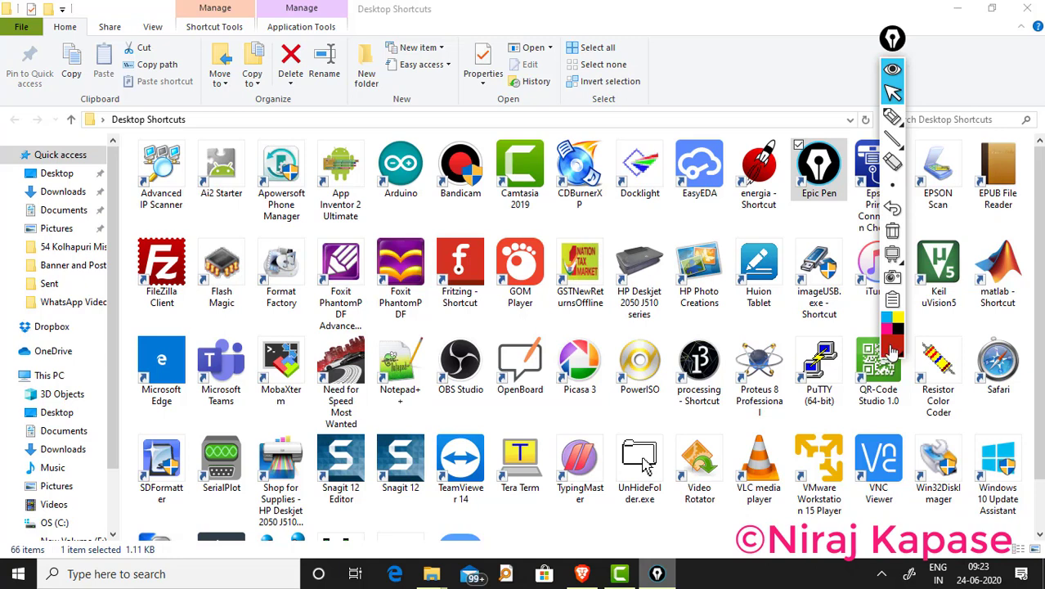
With the freehand pen, circle the Explorer icons and scribble a red zigzag over Teams and MobaXterm.
click(892, 119)
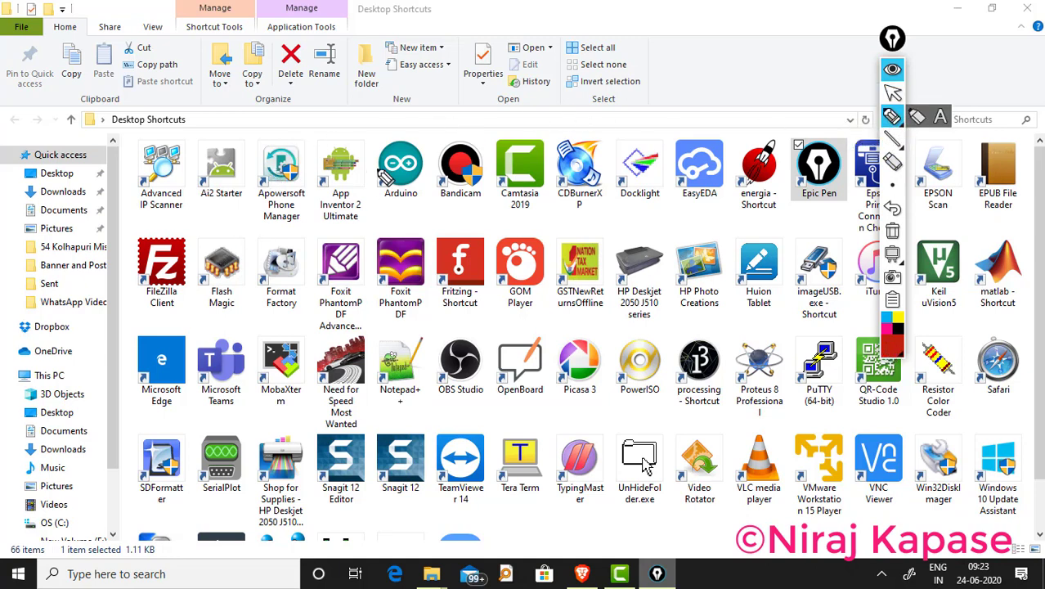
mouse_move(336, 135)
mouse_down()
mouse_move(225, 224)
mouse_move(362, 188)
mouse_move(337, 140)
mouse_up()
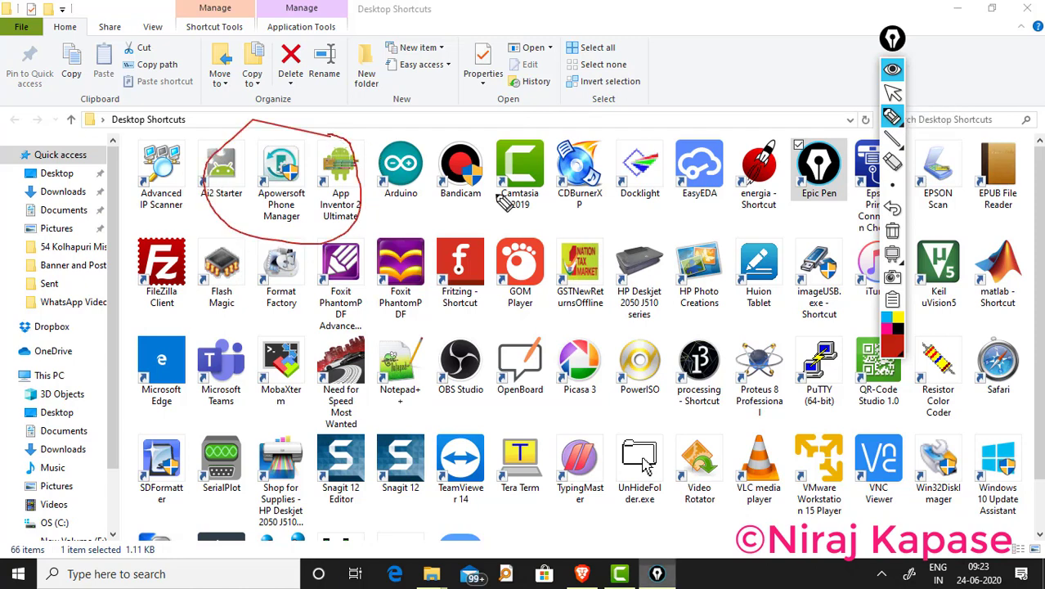
mouse_move(479, 204)
mouse_down()
mouse_move(409, 282)
mouse_move(484, 185)
mouse_up()
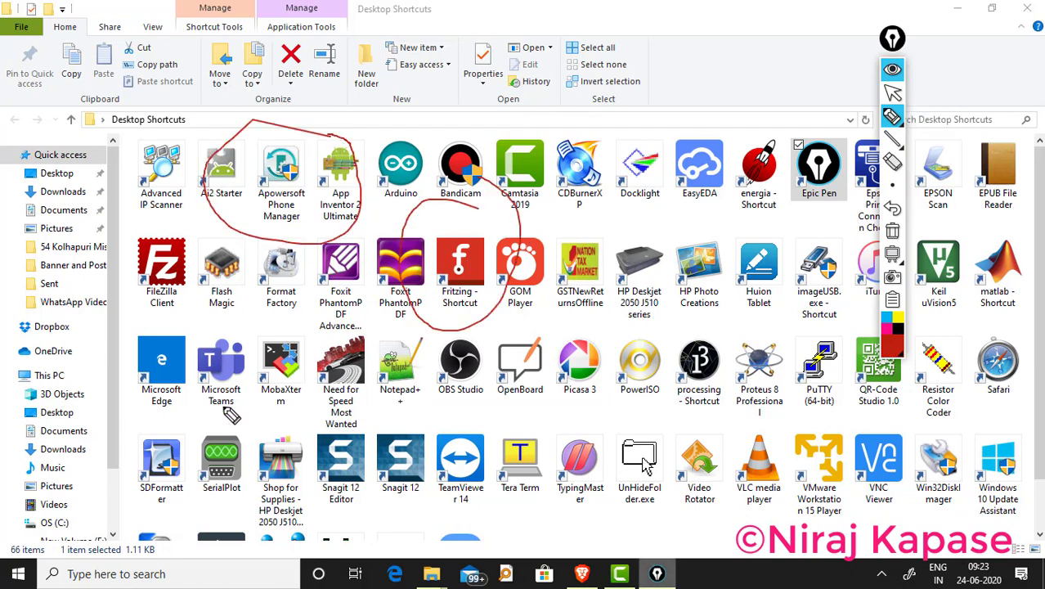
mouse_move(246, 326)
mouse_down()
mouse_move(214, 385)
mouse_move(327, 393)
mouse_move(352, 362)
mouse_up()
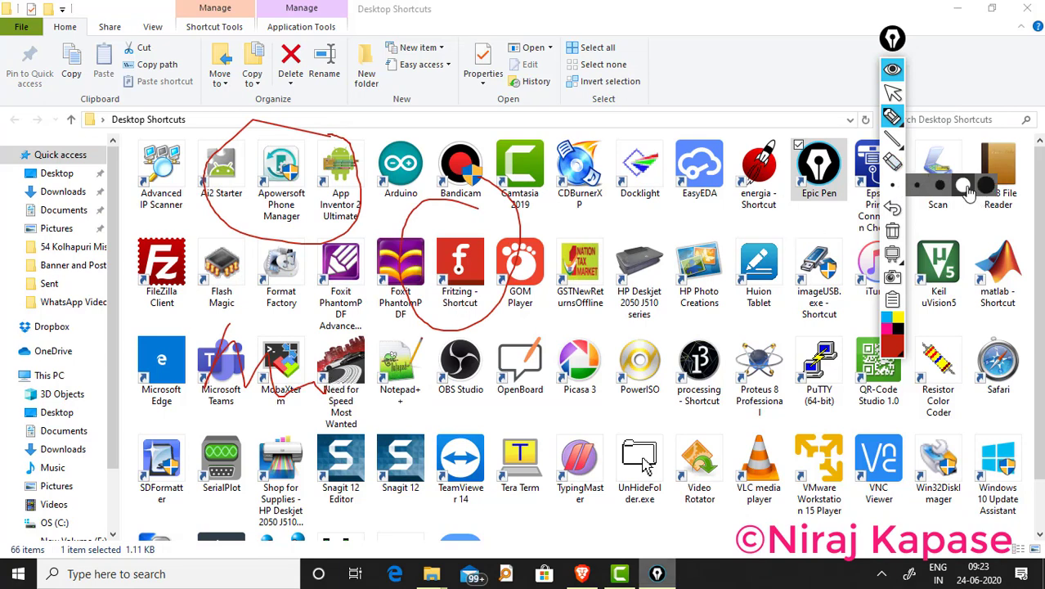
Switch to a larger pen size and draw thick red loops and strokes across the icons.
click(967, 189)
mouse_move(311, 278)
mouse_down()
mouse_move(250, 319)
mouse_move(385, 400)
mouse_move(582, 220)
mouse_up()
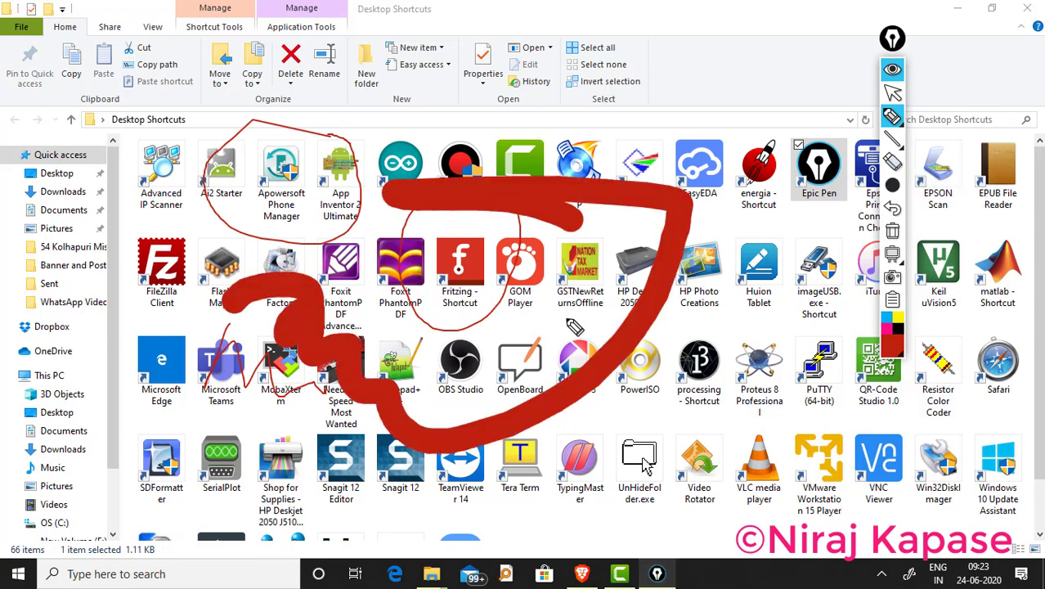
drag(575, 327, 650, 466)
mouse_move(36, 94)
mouse_down()
mouse_move(299, 413)
mouse_move(626, 205)
mouse_up()
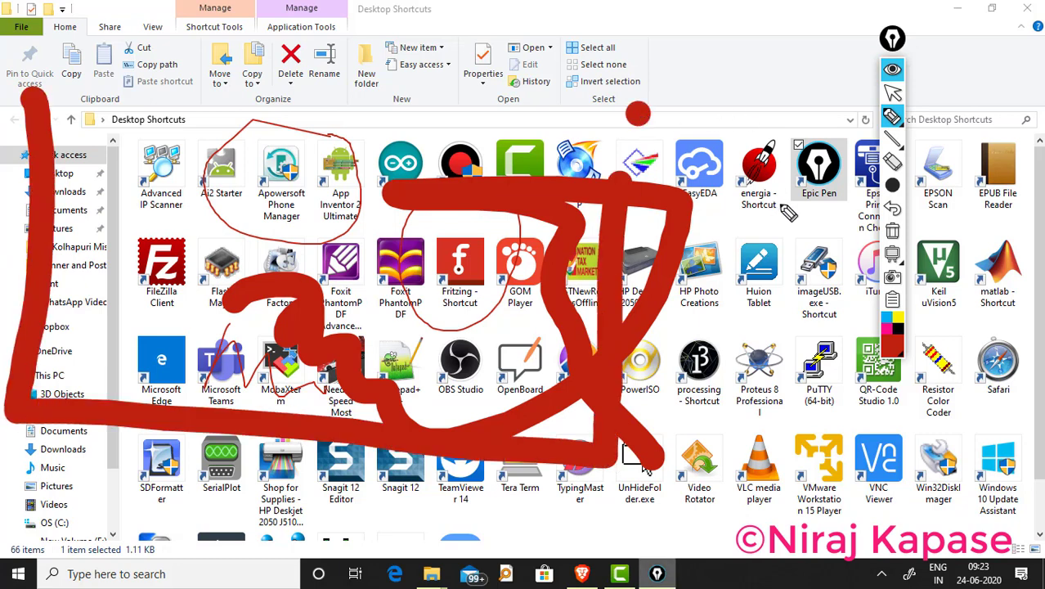
Set the pen size to very small and clear all red drawing from the screen.
click(894, 120)
mouse_move(892, 185)
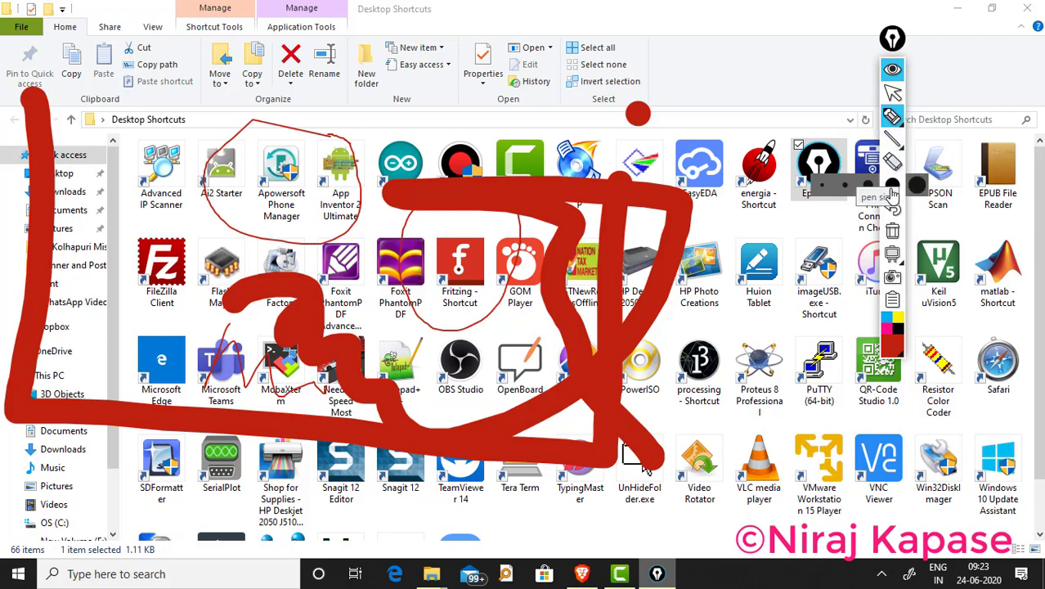
click(827, 190)
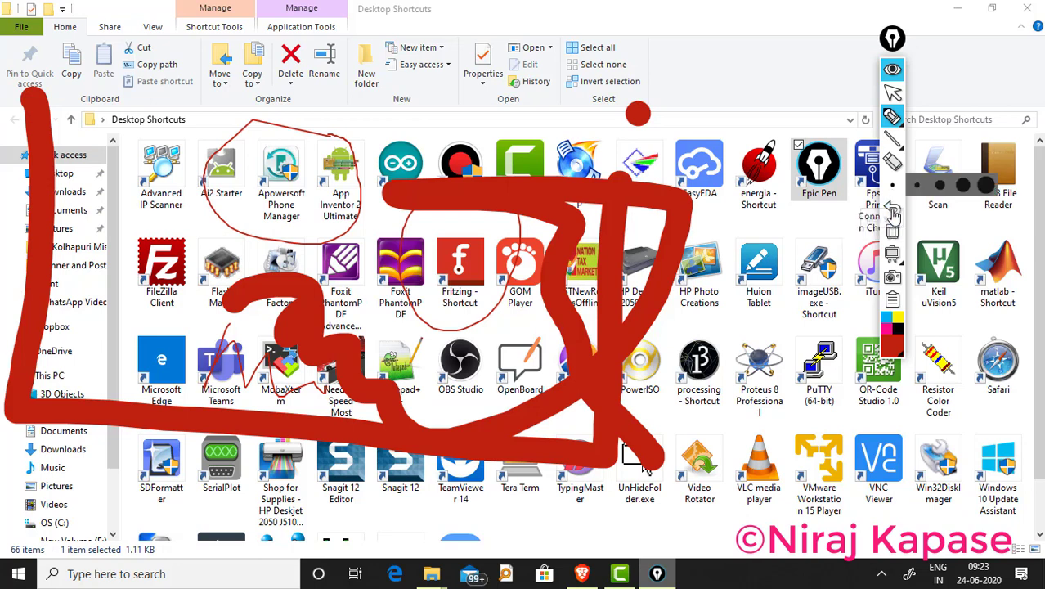
click(892, 232)
With a large highlighter, mark Bandicam, Format Factory, Epic Pen and Advanced IP Scanner.
mouse_move(896, 120)
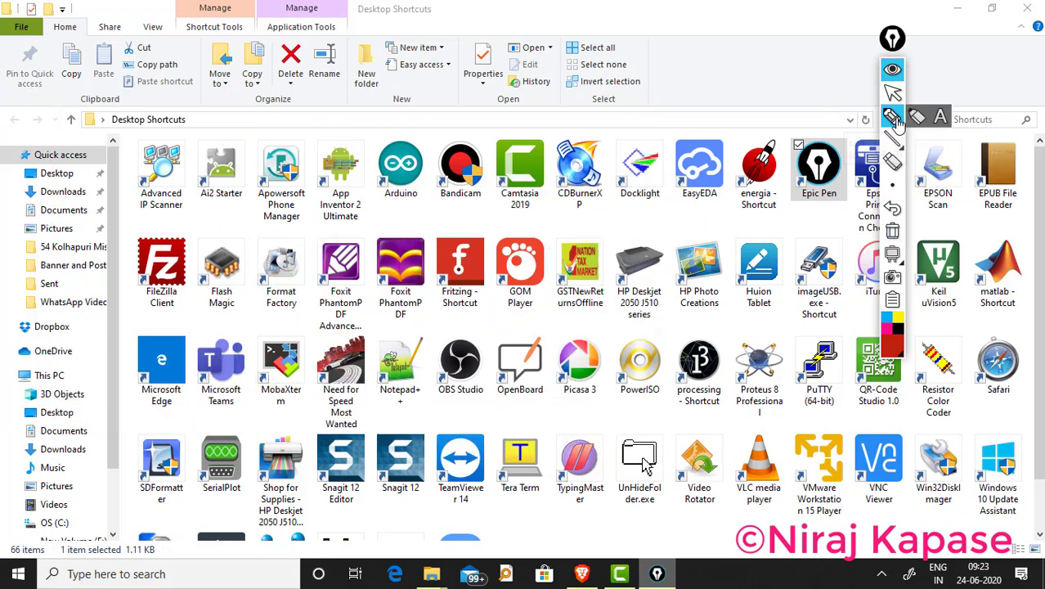
click(918, 117)
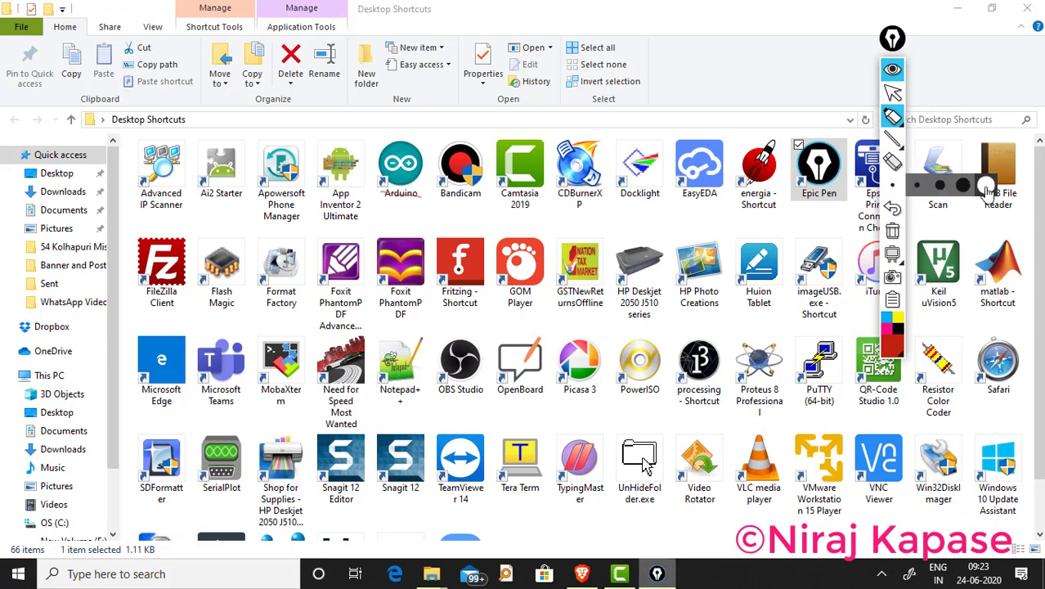
click(981, 185)
drag(440, 204, 489, 201)
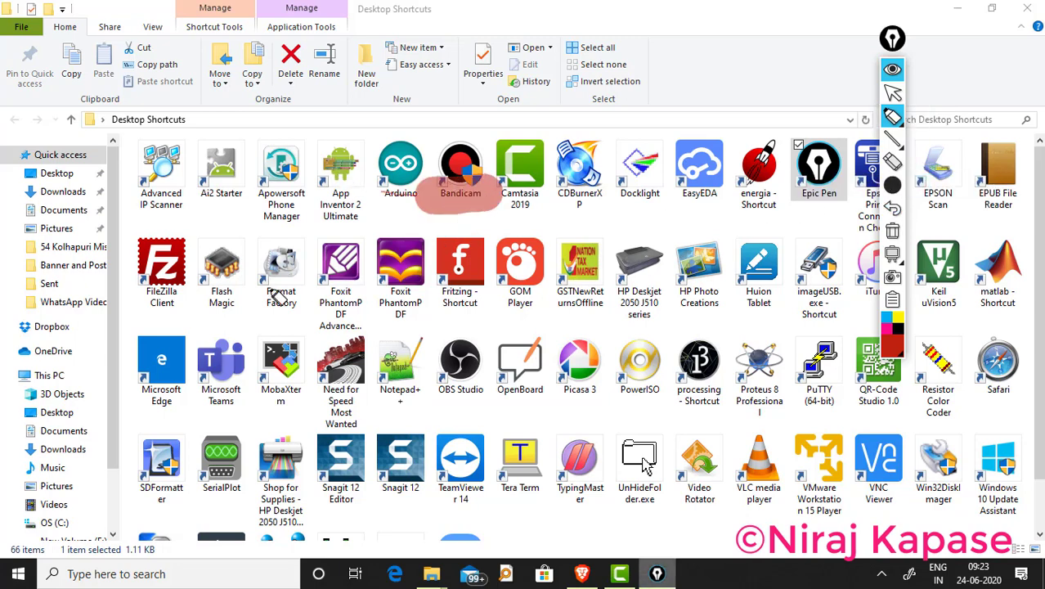
mouse_move(264, 300)
mouse_down()
mouse_move(296, 294)
mouse_move(310, 312)
mouse_up()
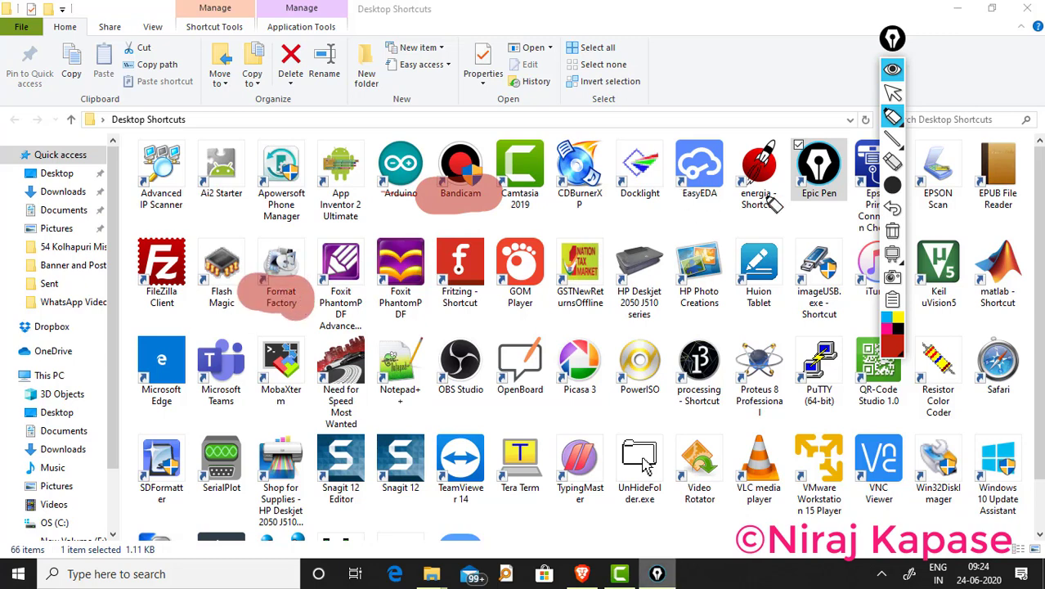
mouse_move(812, 207)
mouse_down()
mouse_move(839, 210)
mouse_move(838, 167)
mouse_move(803, 162)
mouse_move(813, 225)
mouse_up()
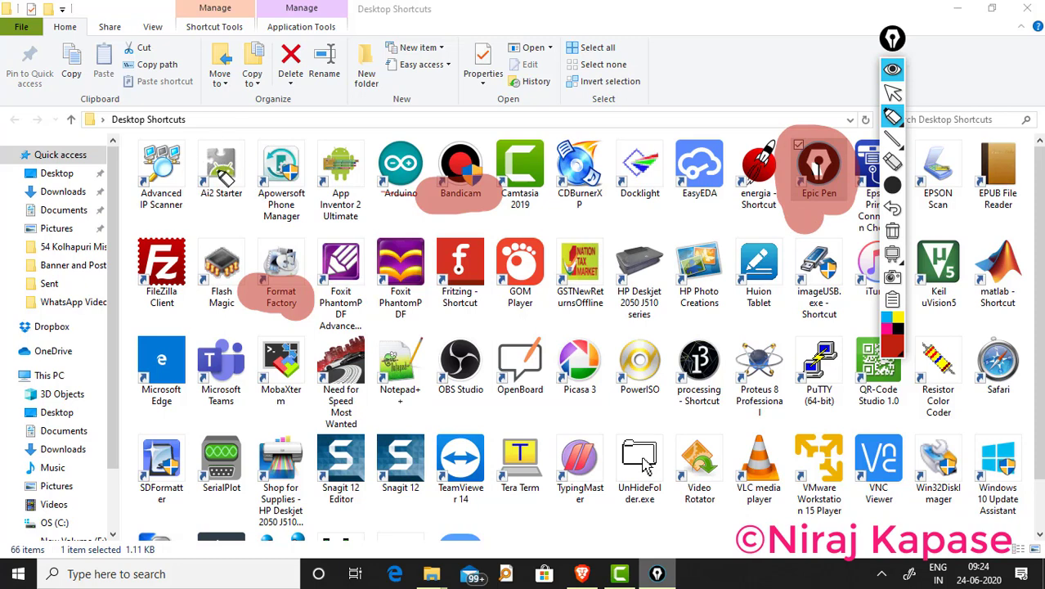
mouse_move(182, 155)
mouse_down()
mouse_move(205, 178)
mouse_move(175, 175)
mouse_up()
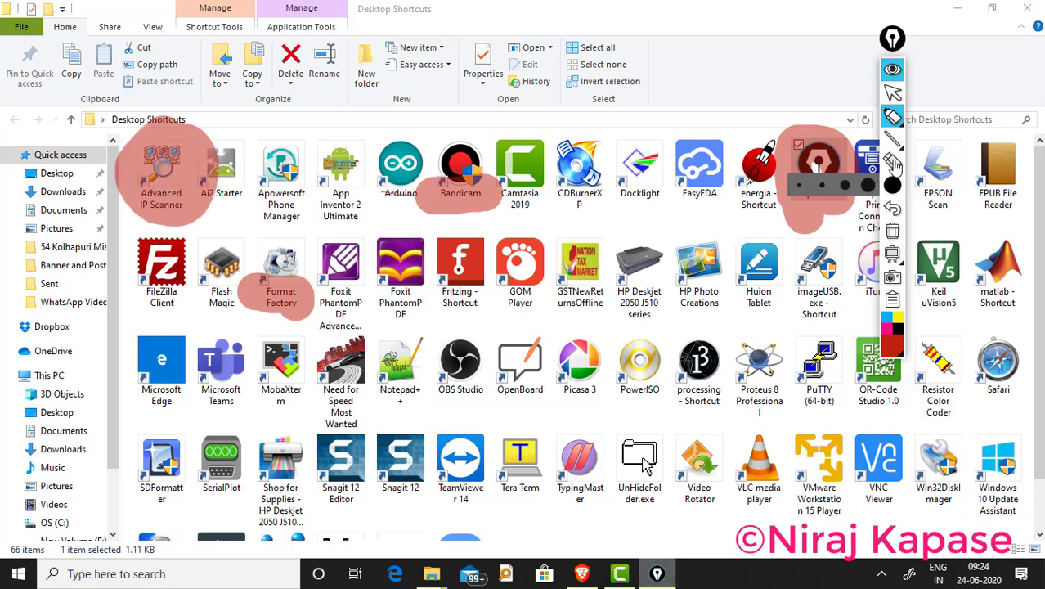
mouse_move(905, 139)
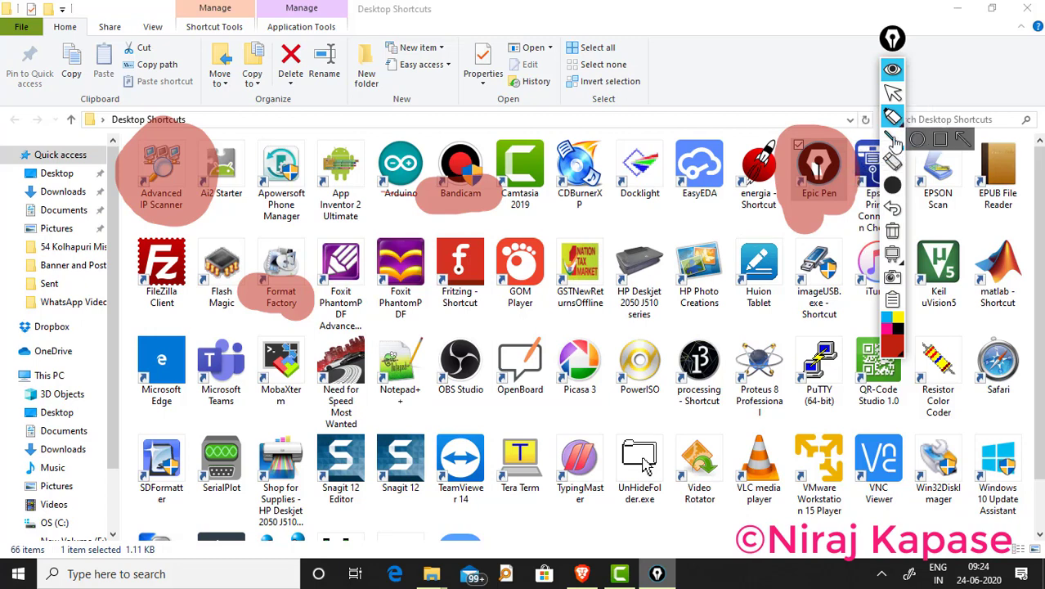
With the Text tool, write 'hello world' near Flash Magic, correcting the typo.
click(918, 119)
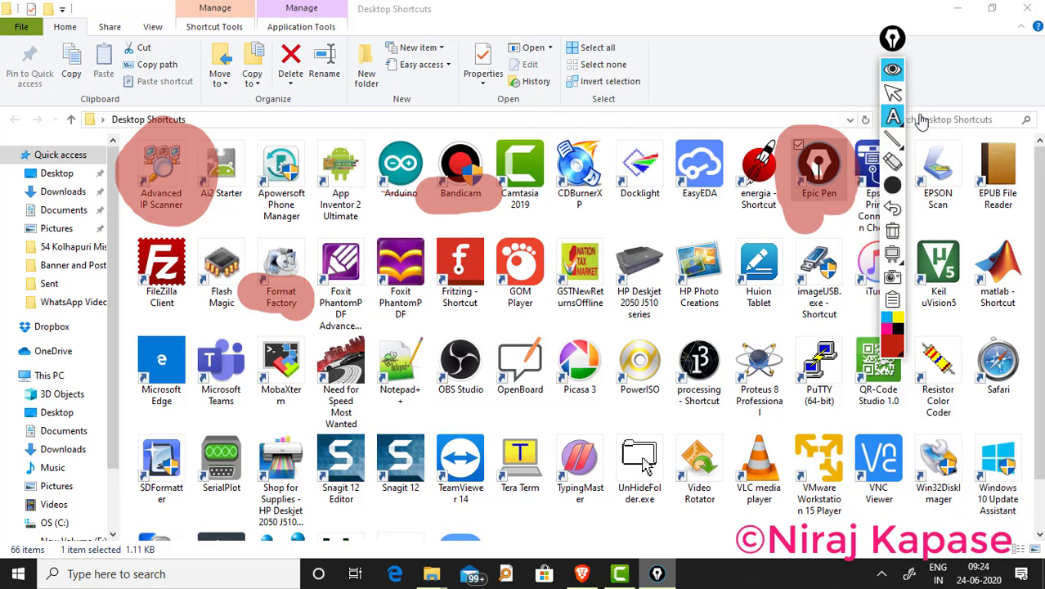
click(235, 292)
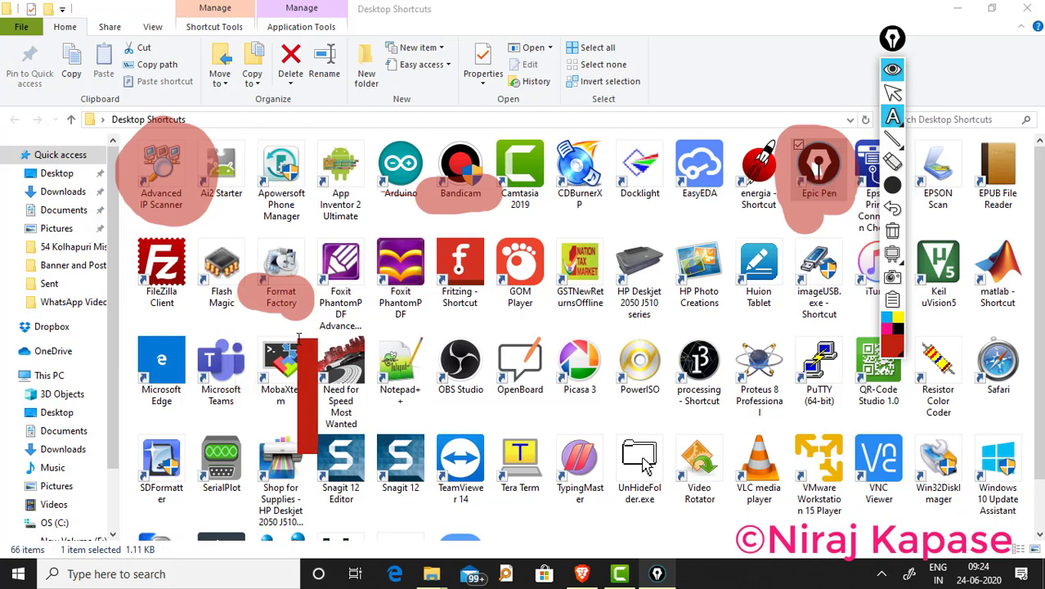
text(hellww)
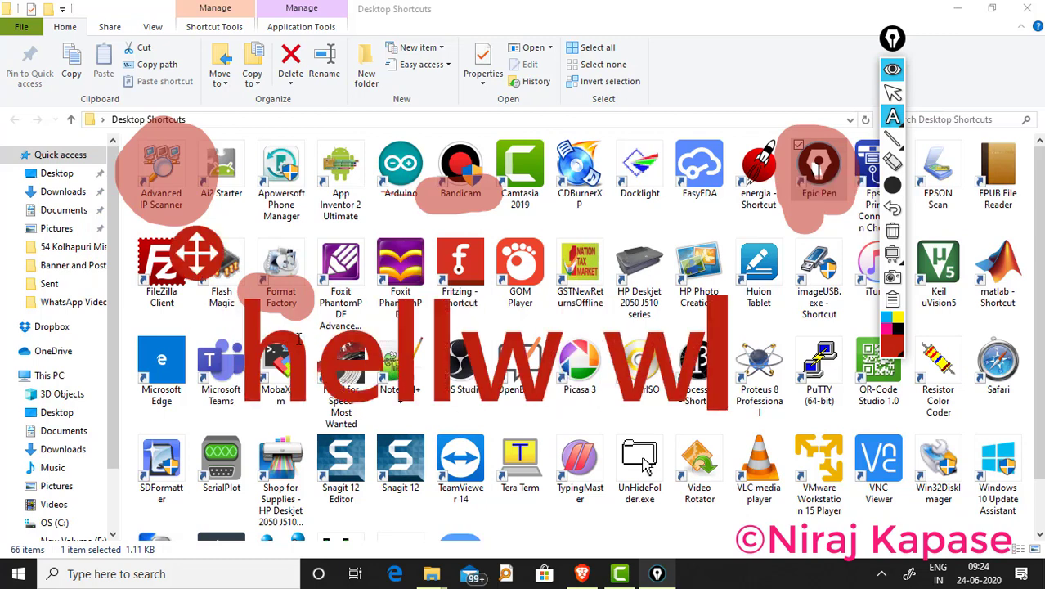
key(BackSpace)
key(BackSpace)
text(o)
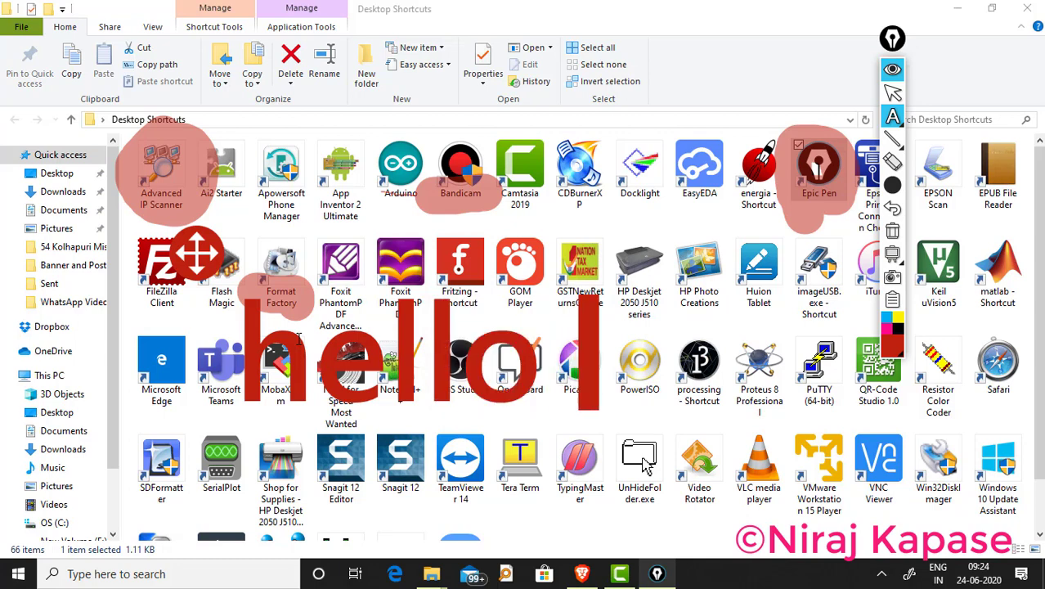
text( world)
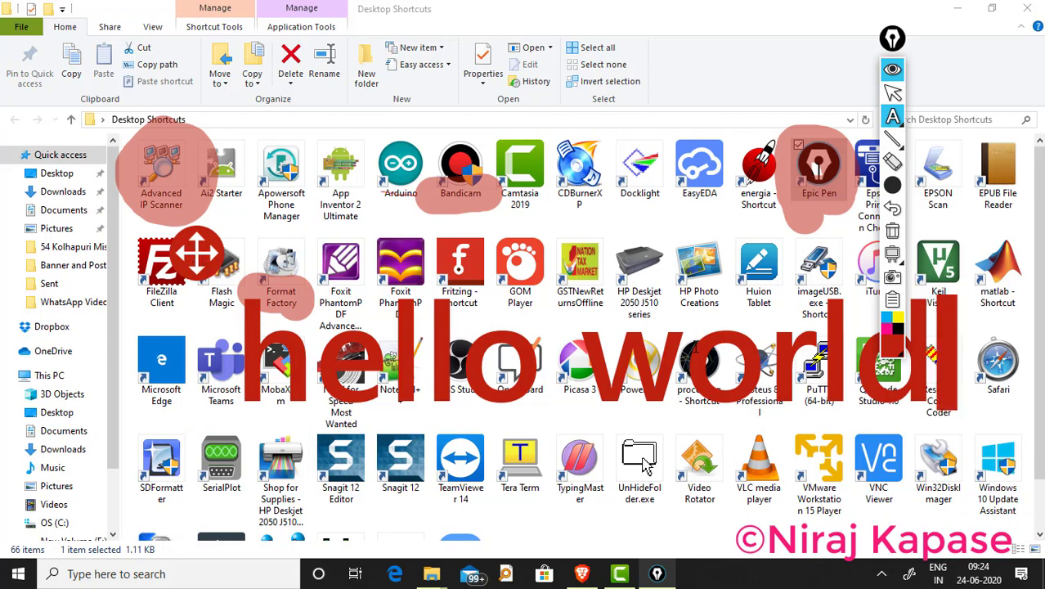
Select the hello world text, open and close its edit options, then start a new line.
click(904, 353)
right_click(617, 340)
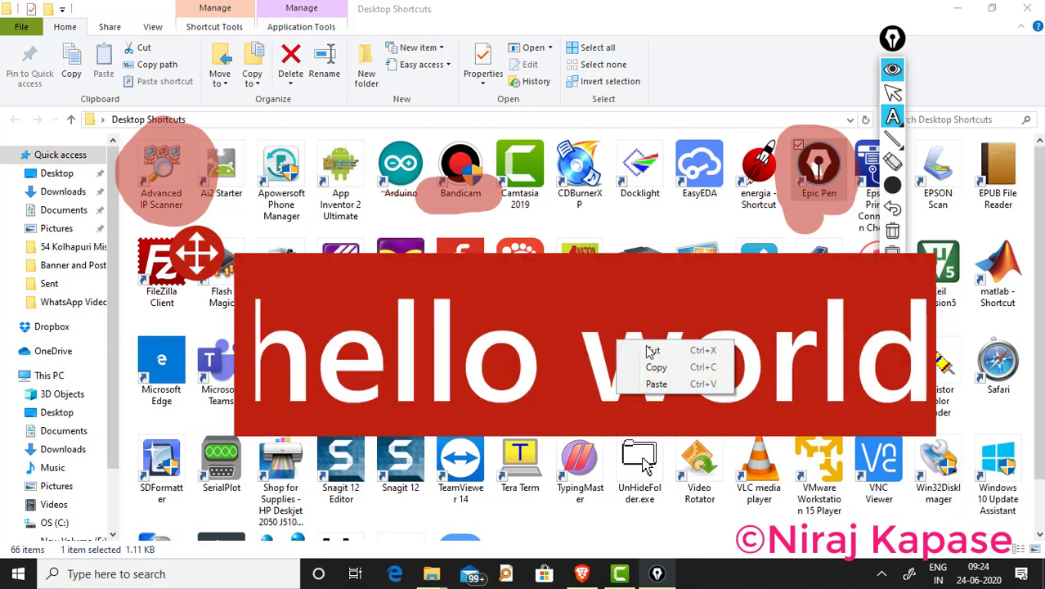
click(577, 316)
click(564, 315)
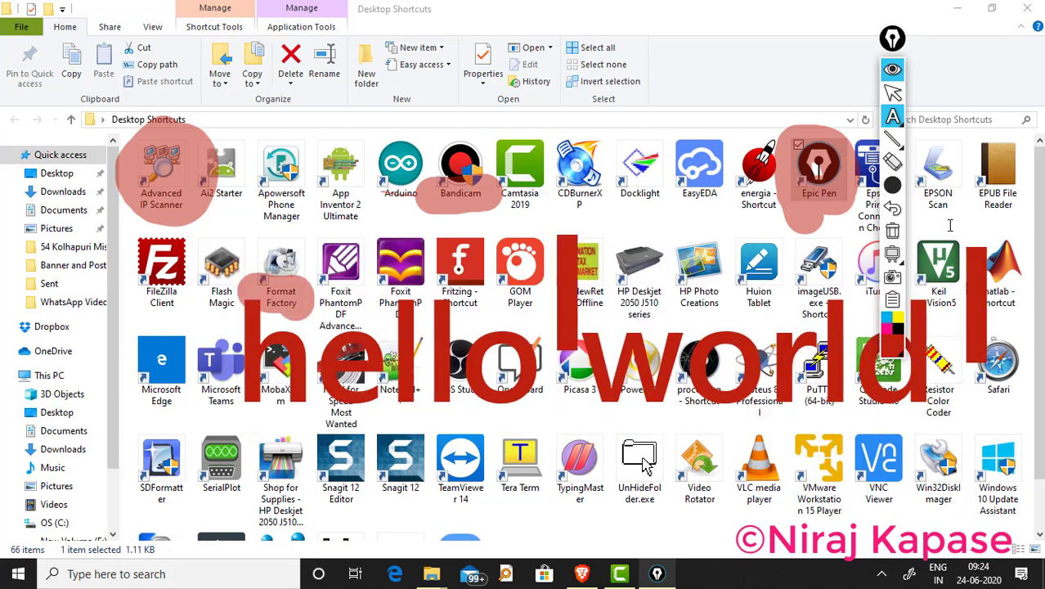
key(Return)
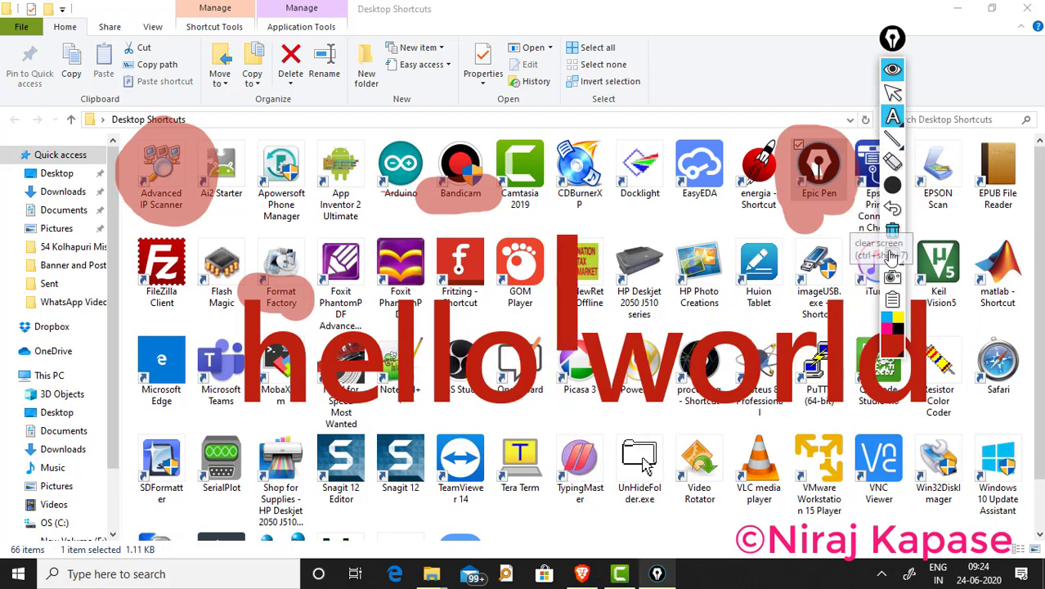
Clear the Explorer annotations and bring the Epic Pen features page forward.
click(892, 254)
click(893, 93)
click(620, 574)
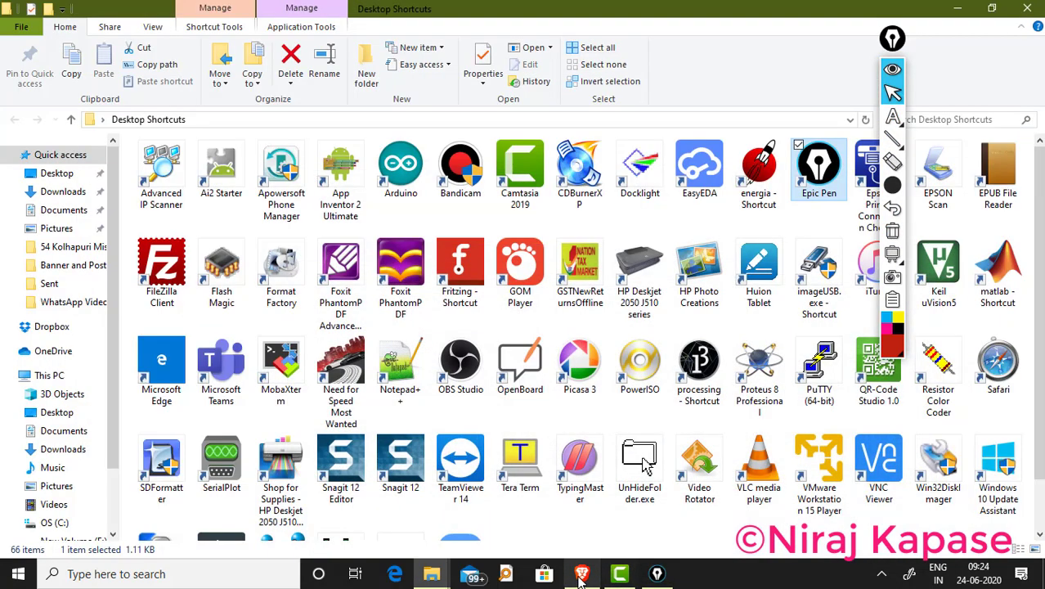
click(581, 573)
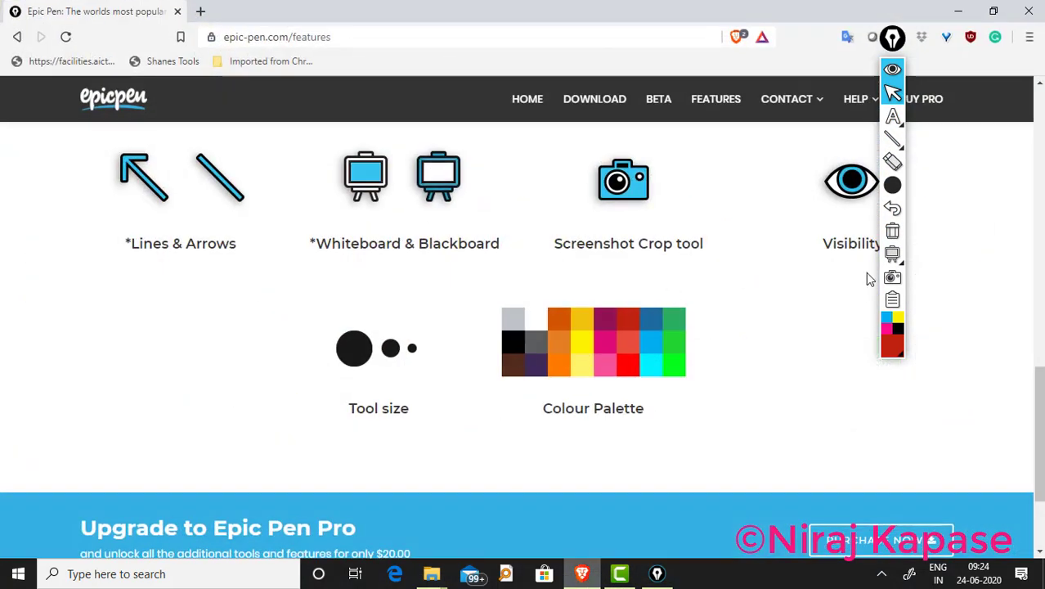
Draw a red box around Whiteboard & Blackboard with the Line/Shape tool, then set the smallest pen size.
mouse_move(893, 186)
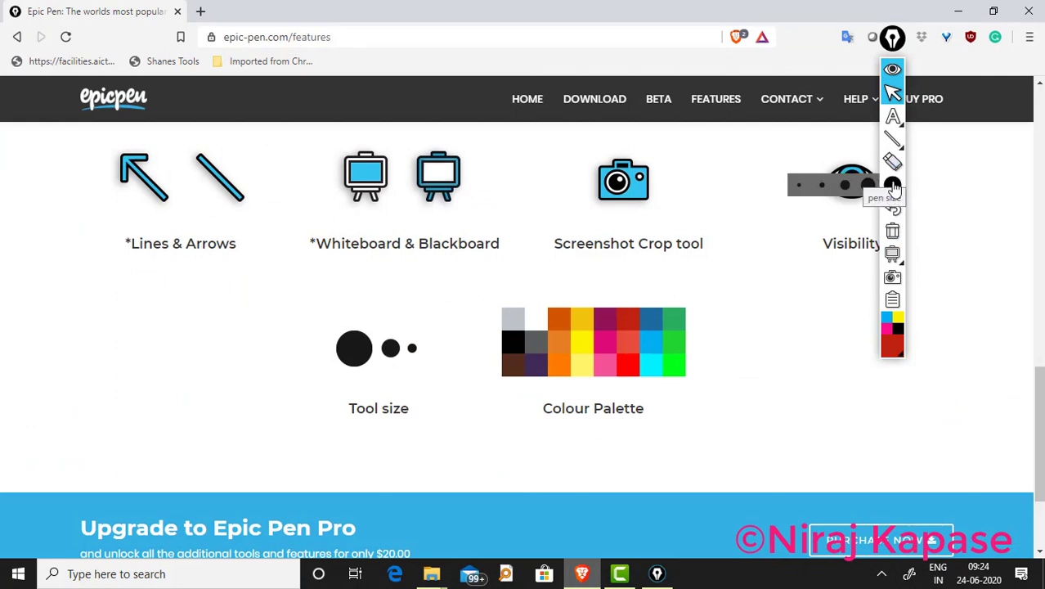
mouse_move(893, 139)
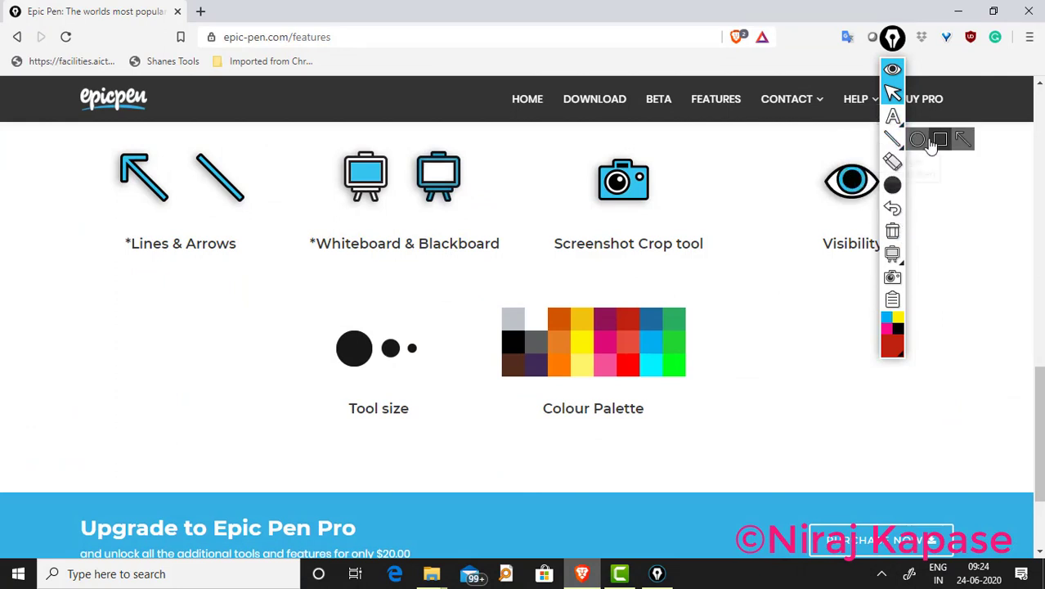
click(893, 142)
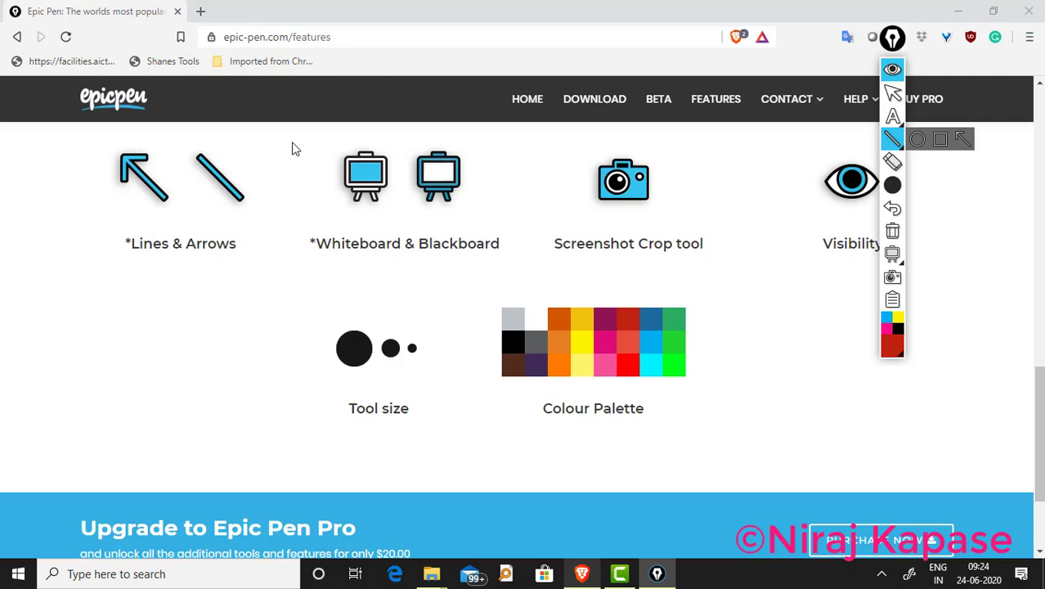
mouse_move(324, 139)
mouse_down()
mouse_move(328, 303)
mouse_move(533, 315)
mouse_move(554, 298)
mouse_up()
mouse_move(547, 263)
mouse_down()
mouse_move(541, 312)
mouse_move(532, 140)
mouse_move(544, 141)
mouse_move(326, 144)
mouse_up()
mouse_move(893, 187)
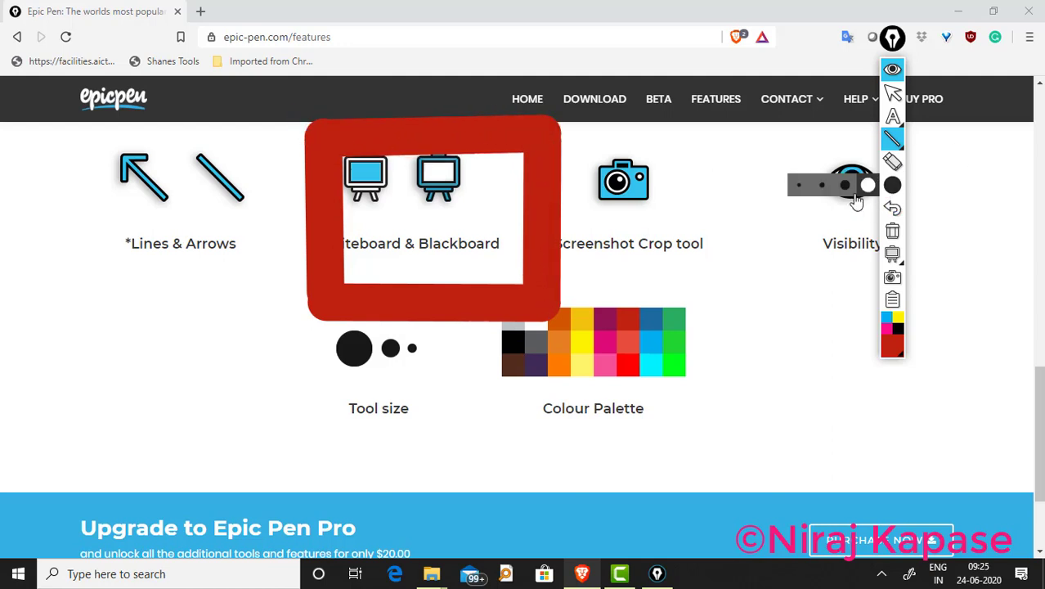
click(807, 190)
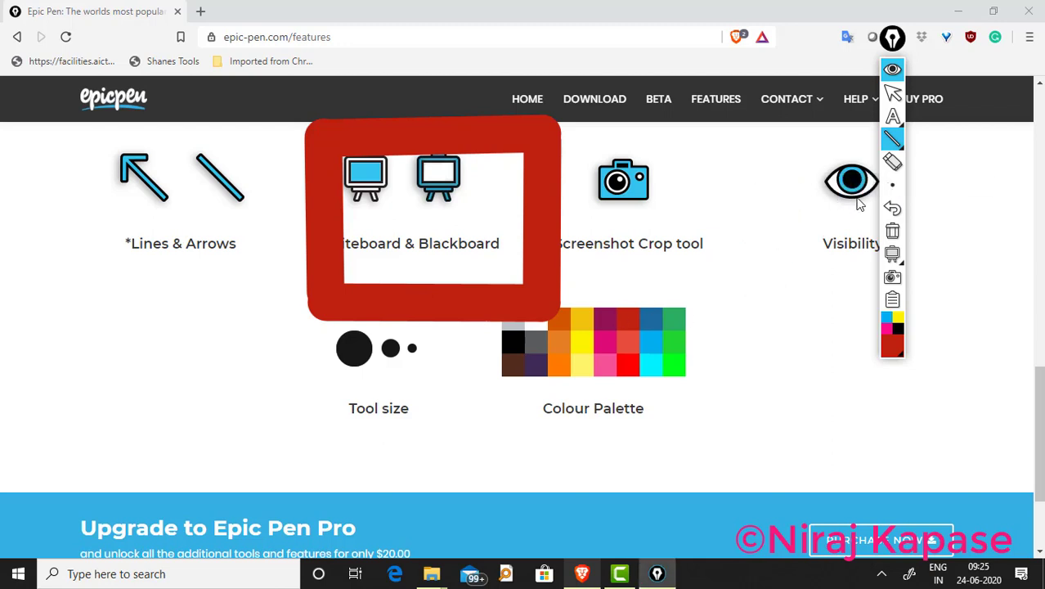
click(917, 139)
Circle Screenshot Crop tool in red and draw a red rectangle across Tool size.
mouse_move(601, 136)
mouse_down()
mouse_move(696, 261)
mouse_move(743, 282)
mouse_up()
mouse_move(893, 139)
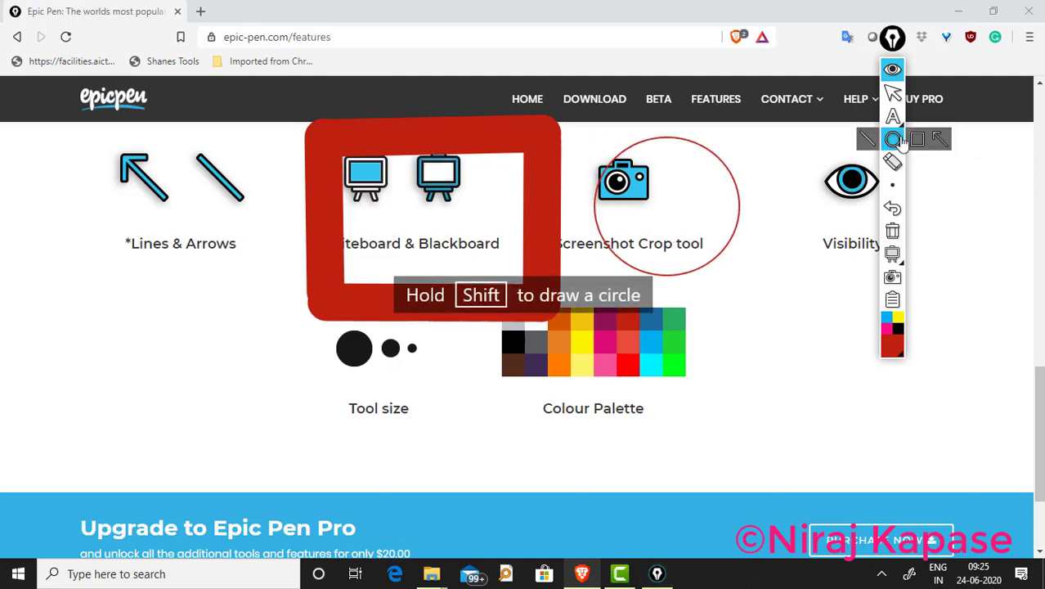
click(932, 139)
drag(82, 281, 216, 449)
drag(372, 467, 571, 468)
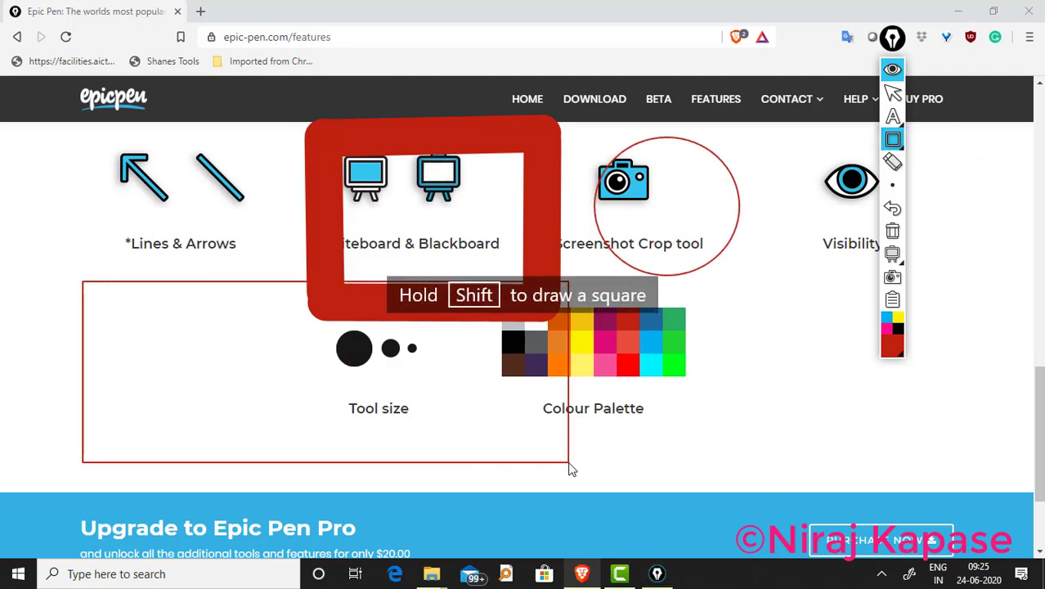
In yellow, box Lines & Arrows, then box Colour Palette thickly at medium size.
click(893, 327)
mouse_move(54, 160)
mouse_down()
mouse_move(151, 350)
mouse_move(277, 376)
mouse_up()
mouse_move(895, 186)
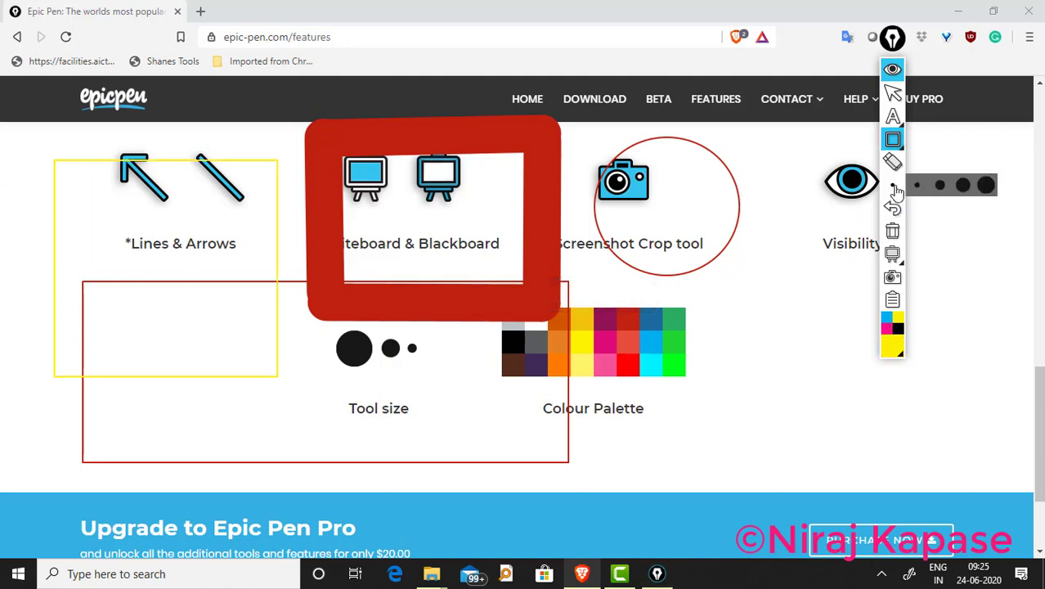
click(940, 185)
mouse_move(408, 230)
mouse_down()
mouse_move(513, 431)
mouse_move(792, 454)
mouse_up()
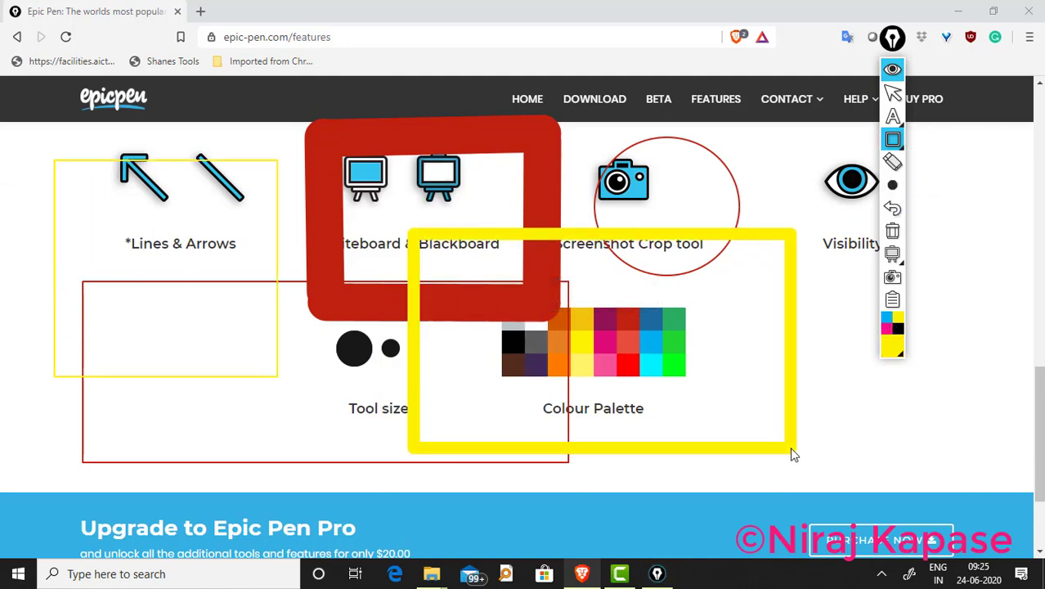
Draw yellow arrows pointing at Screenshot Crop tool and Visibility.
mouse_move(899, 189)
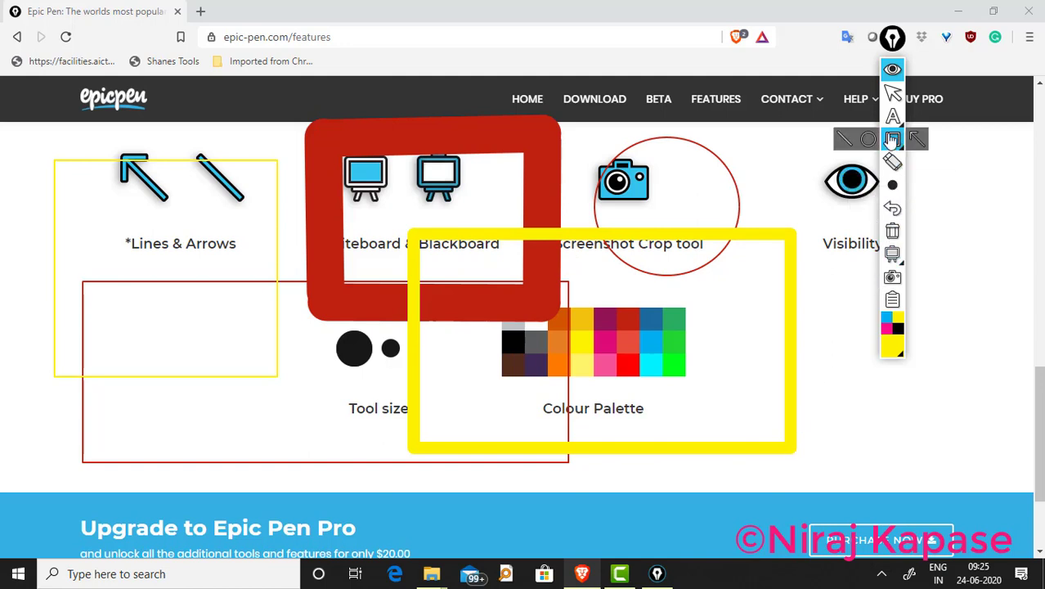
click(916, 141)
mouse_move(986, 451)
mouse_down()
mouse_move(712, 299)
mouse_move(698, 272)
mouse_up()
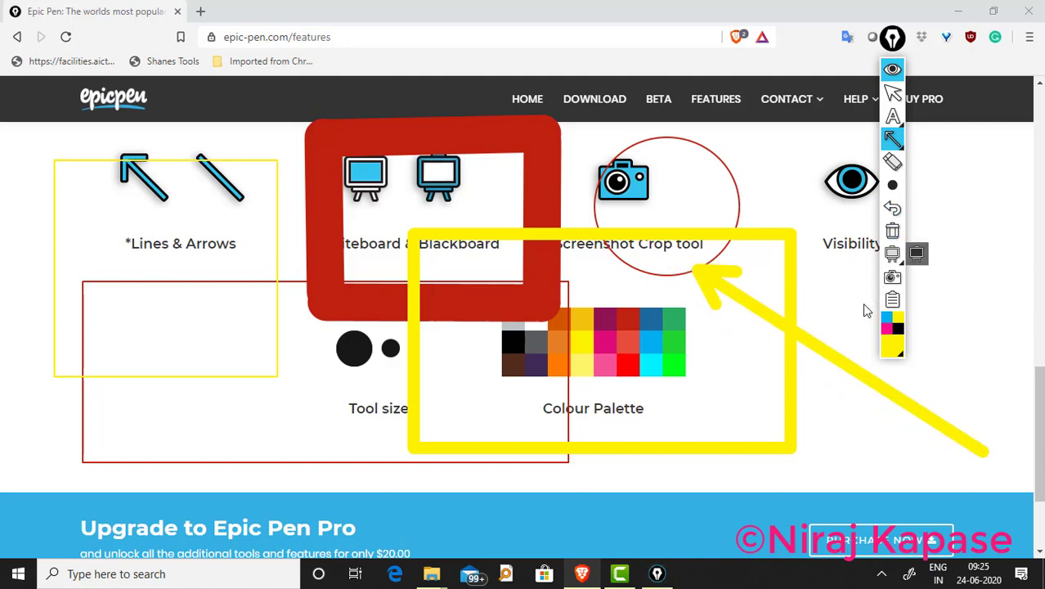
drag(694, 438, 850, 262)
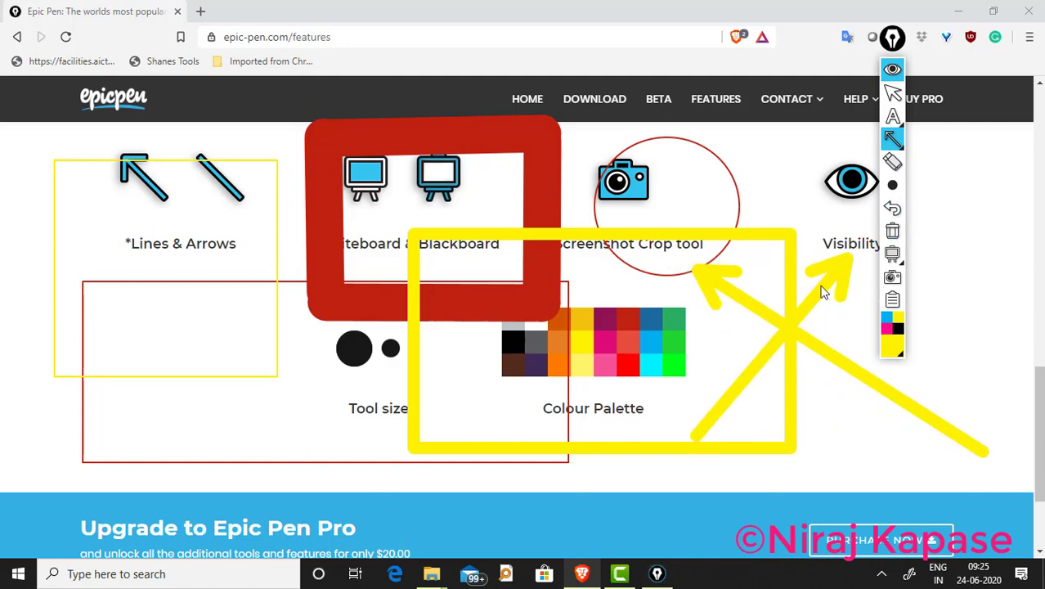
Erase the boxes, circle and arrows, undo twice to restore the arrows, then erase both yellow arrows.
mouse_move(894, 196)
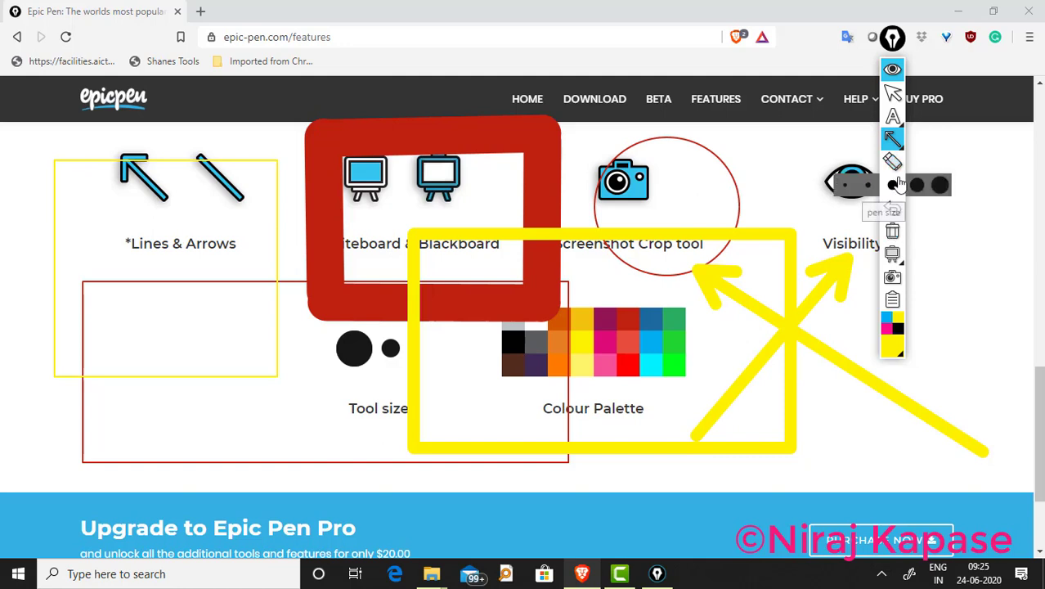
click(896, 166)
mouse_move(383, 230)
mouse_down()
mouse_move(82, 308)
mouse_move(175, 257)
mouse_move(846, 318)
mouse_up()
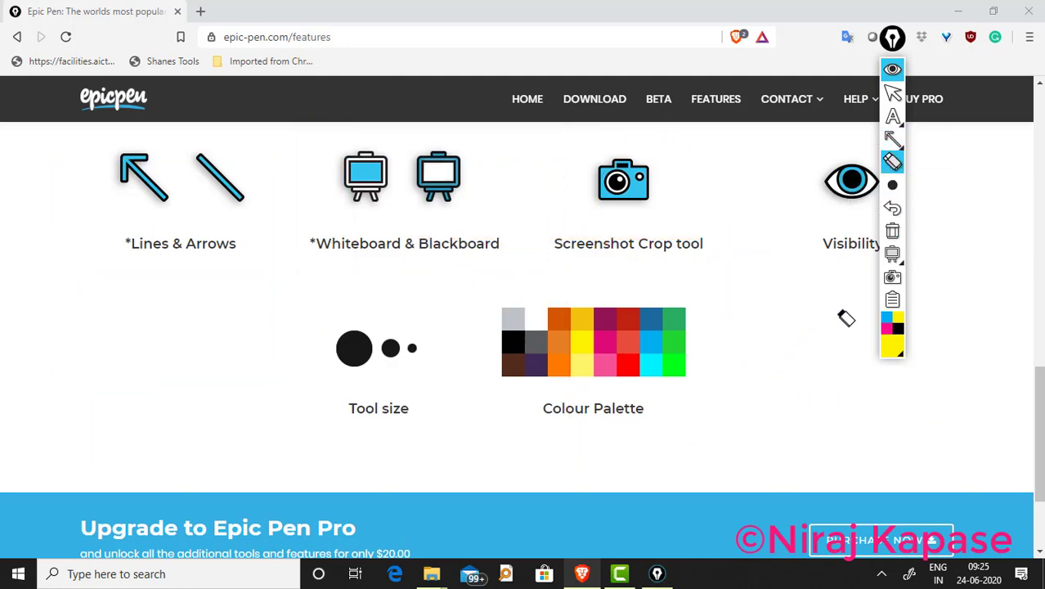
click(894, 209)
click(895, 209)
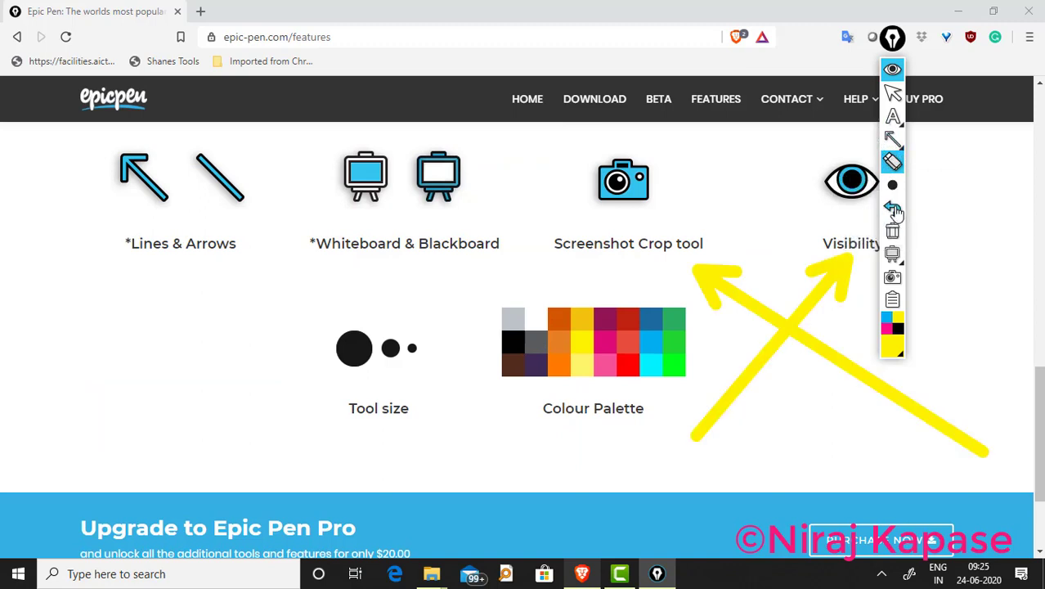
click(894, 162)
drag(805, 282, 765, 398)
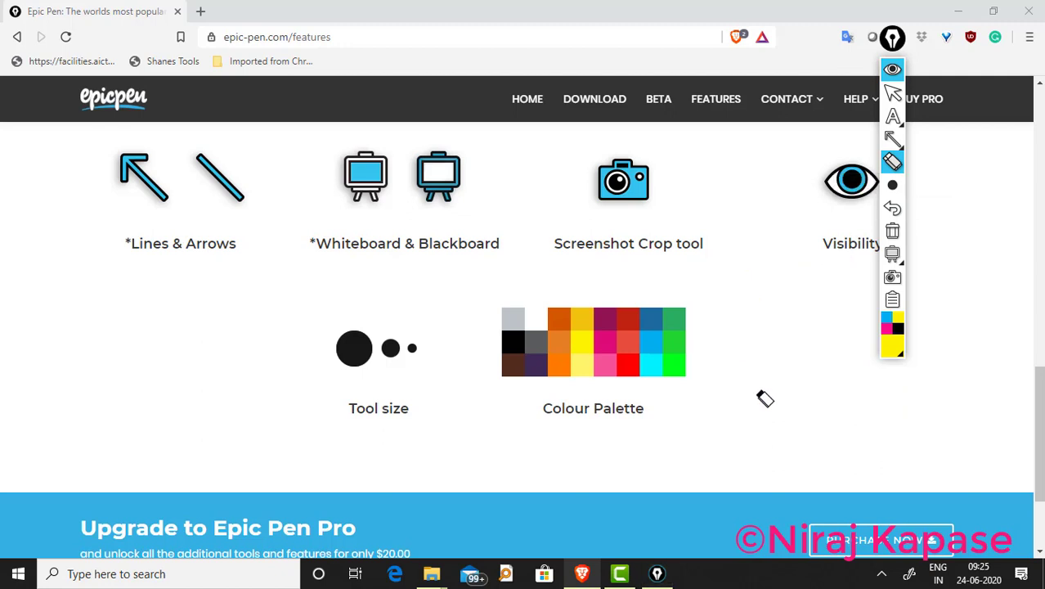